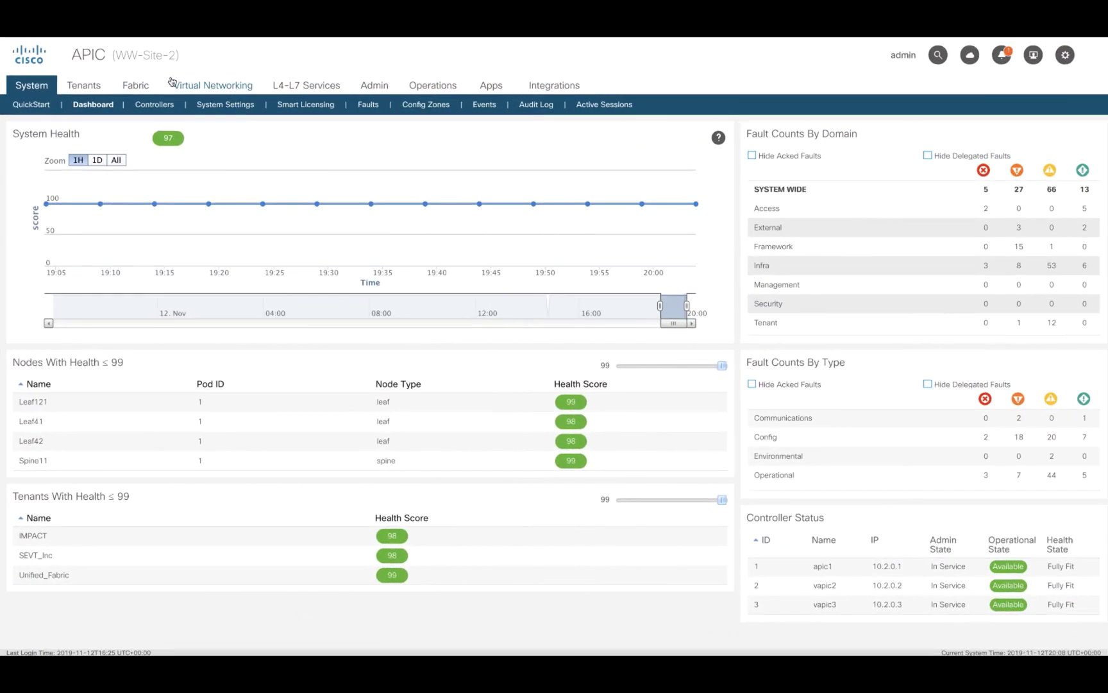
Step: Start a new physical domain named WindowsBM in the fabric access policies
left_click(146, 87)
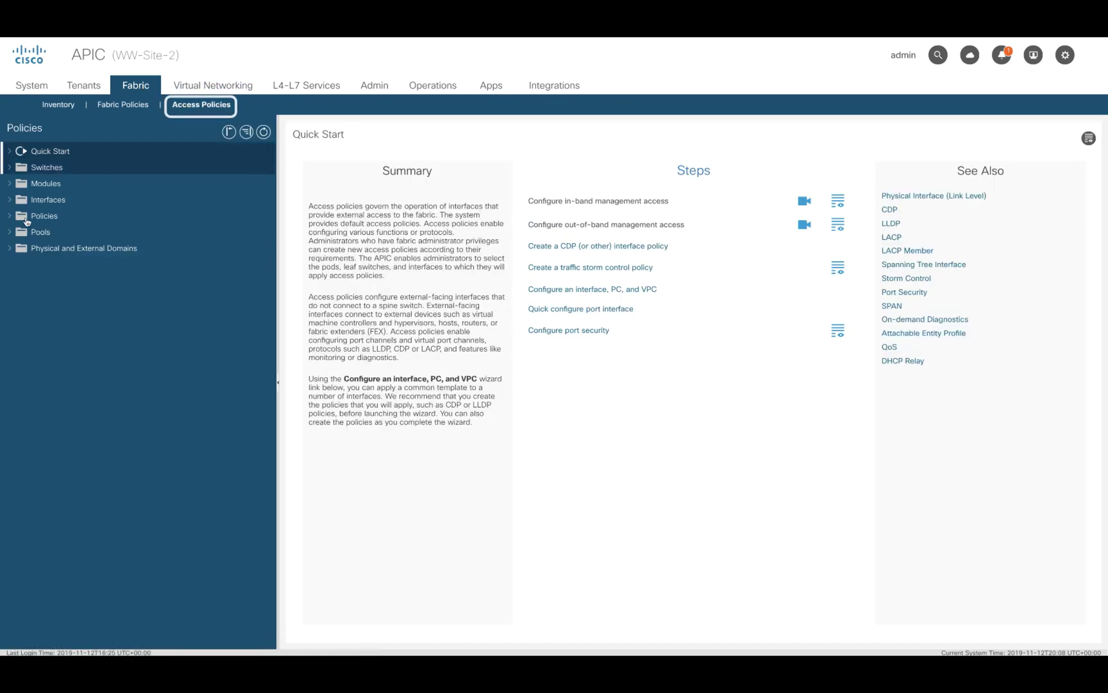
left_click(52, 249)
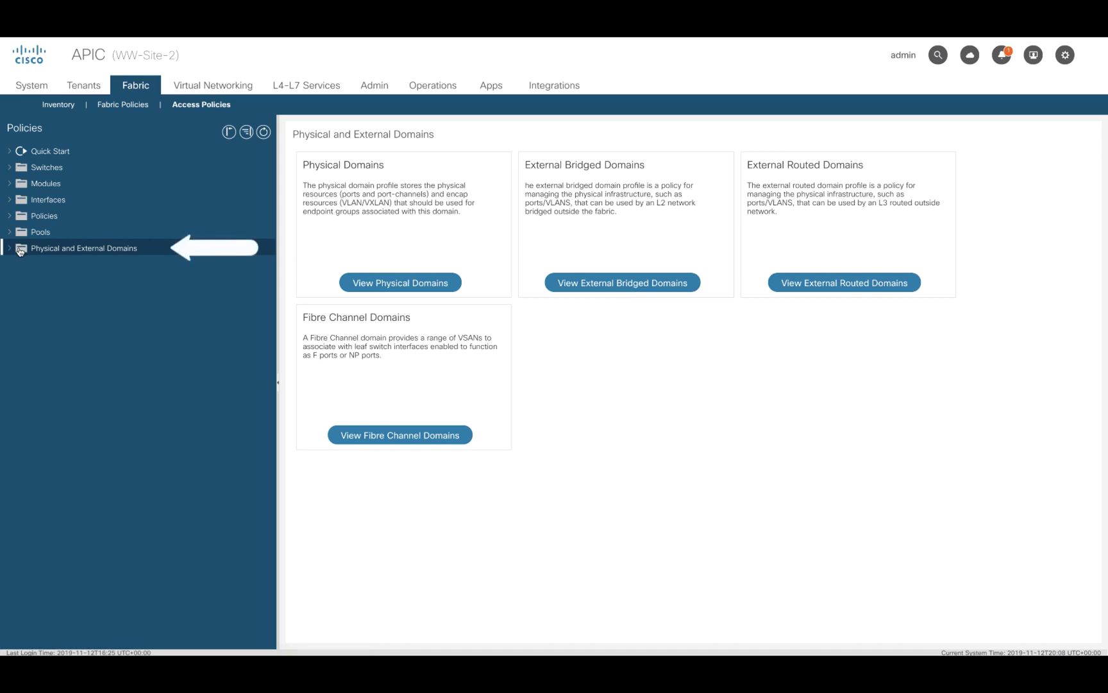
left_click(11, 249)
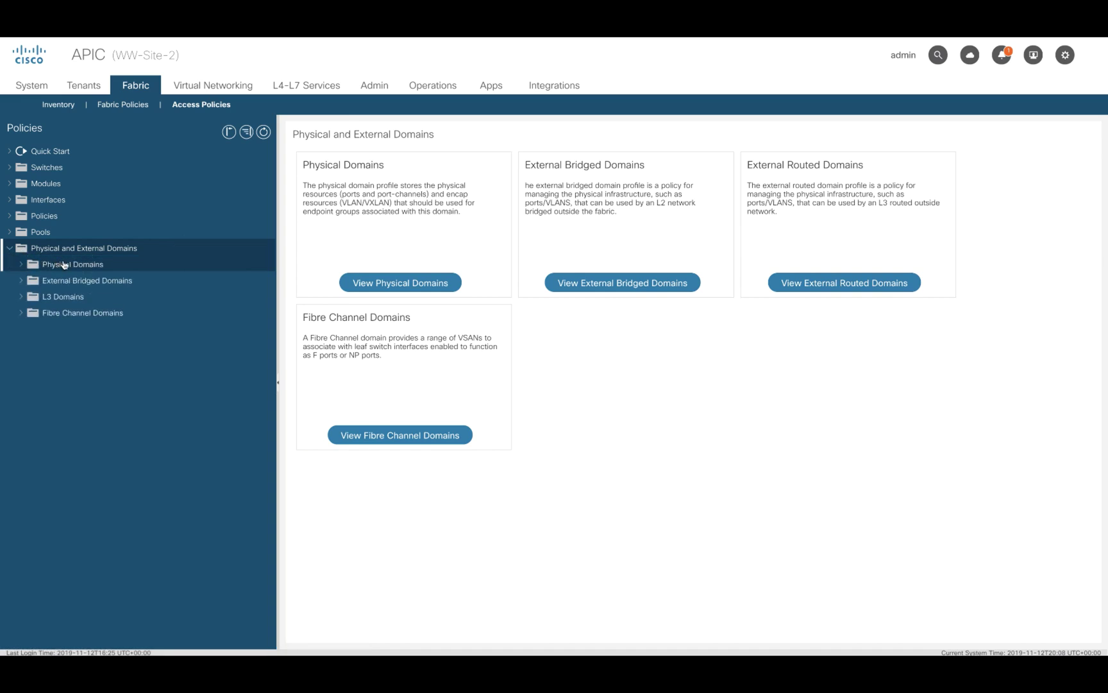
right_click(65, 264)
left_click(88, 271)
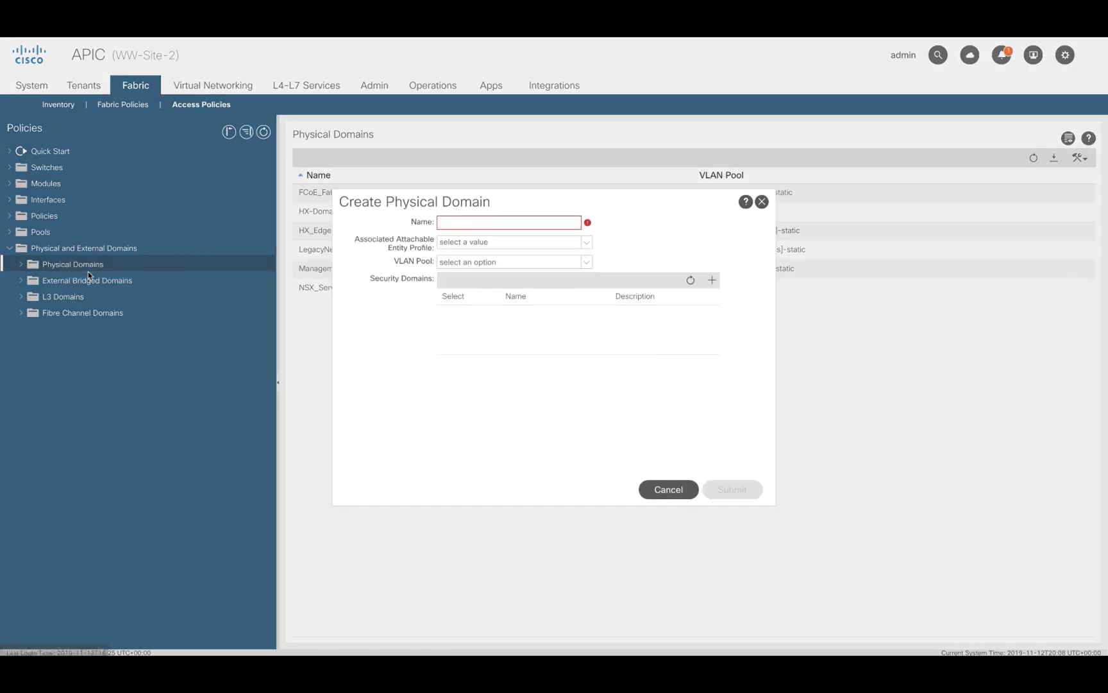
left_click(483, 222)
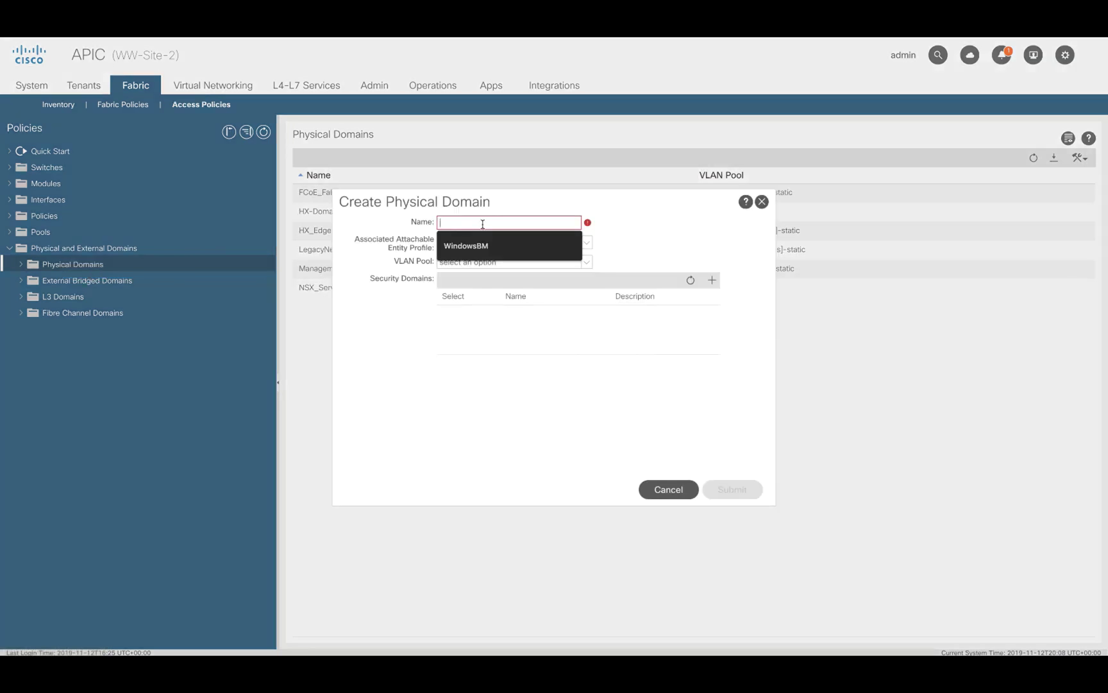
left_click(476, 245)
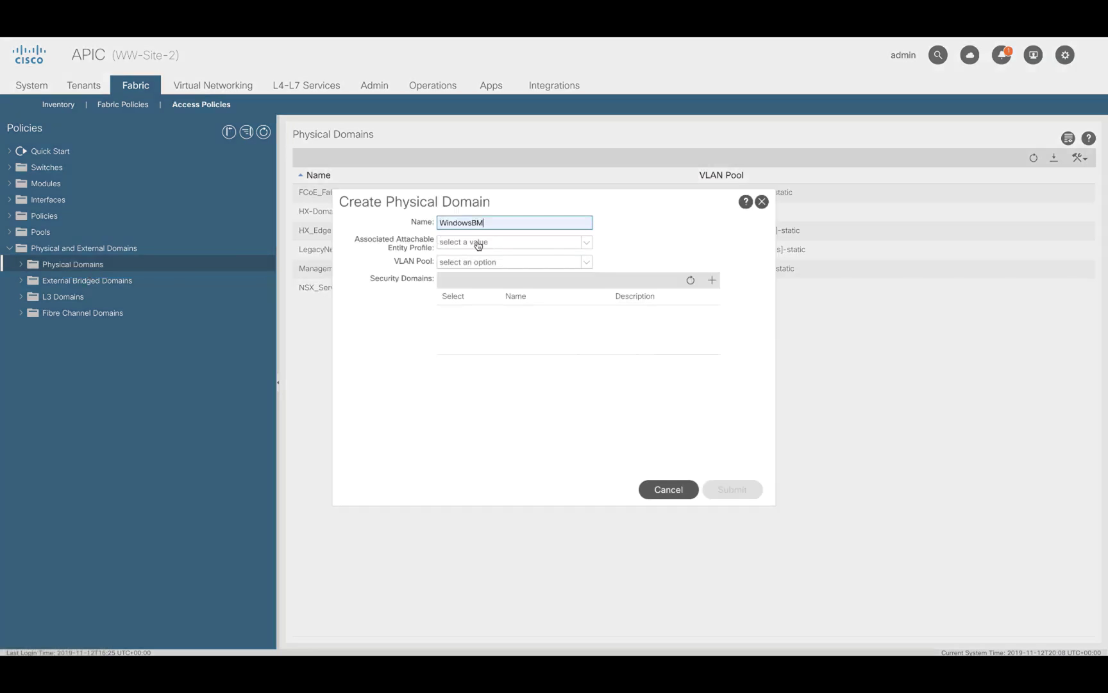
Step: Start a new VLAN pool for the domain, named WindowsVLAN, with static allocation
left_click(586, 261)
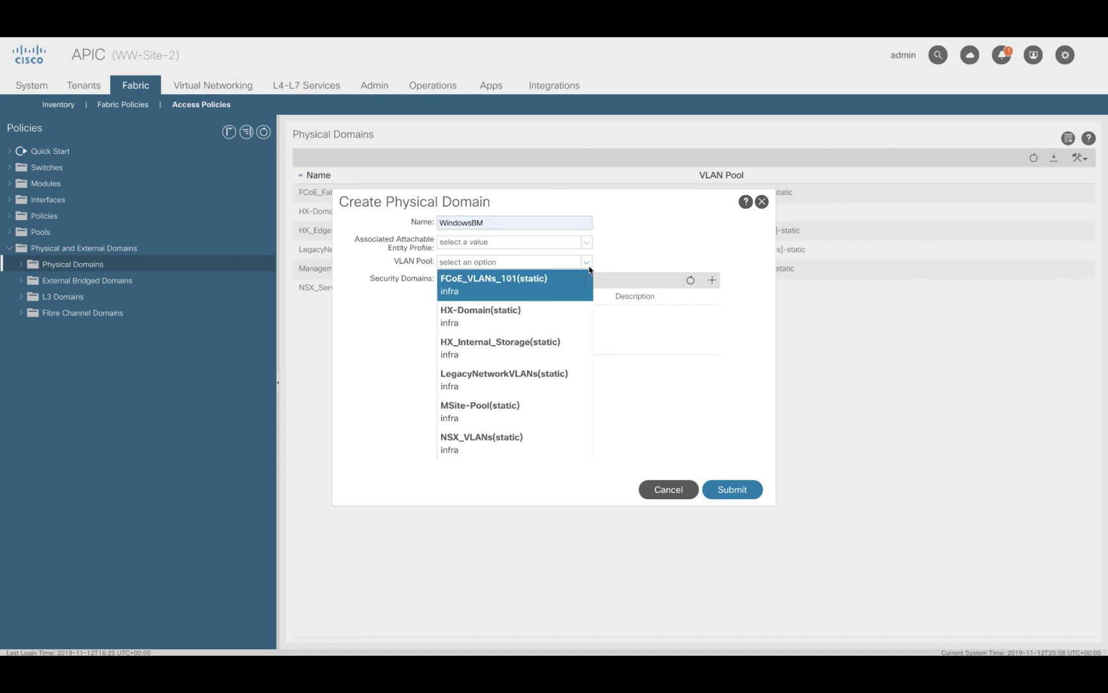
scroll(516, 417, "down", 2)
left_click(516, 453)
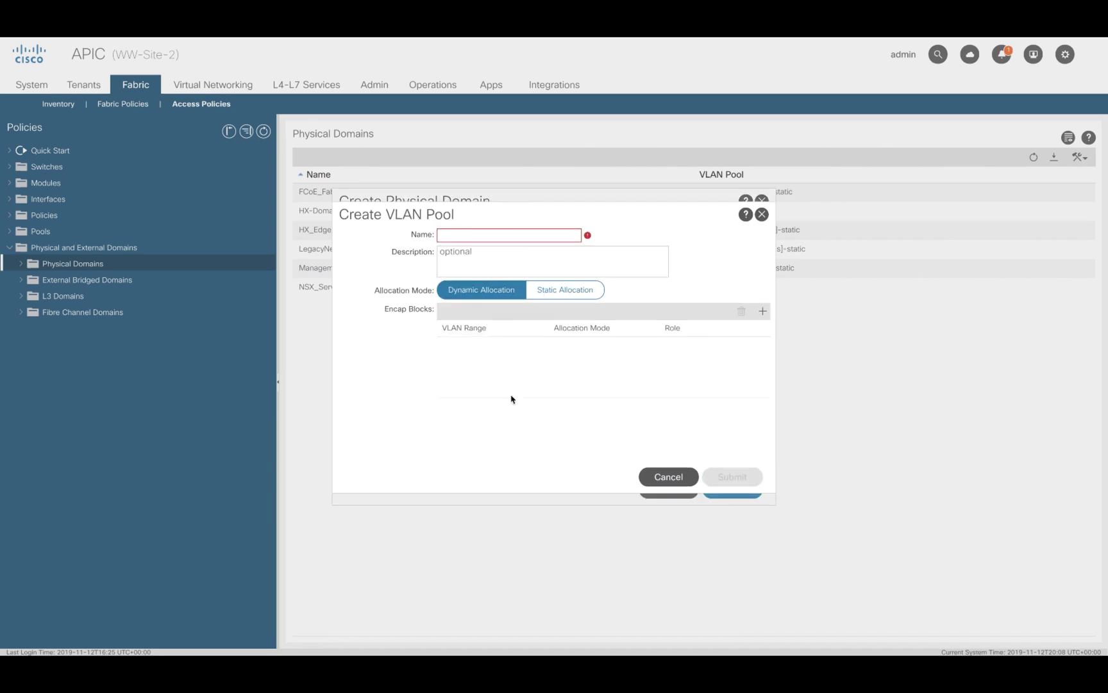
type("WindowsVLAN")
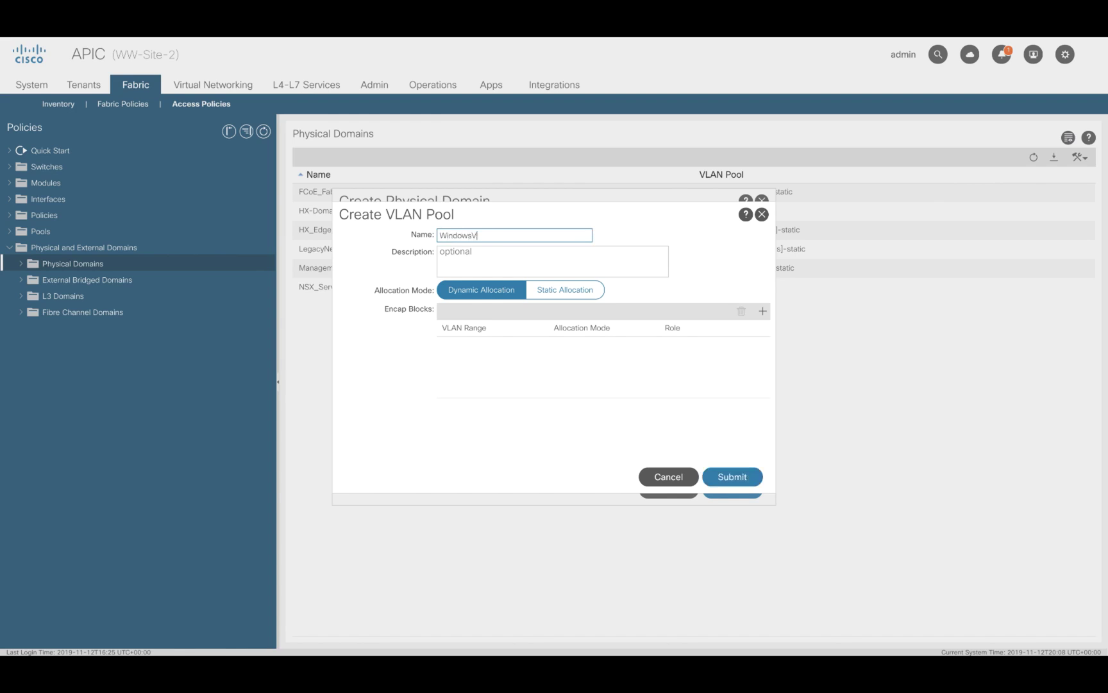
left_click(572, 293)
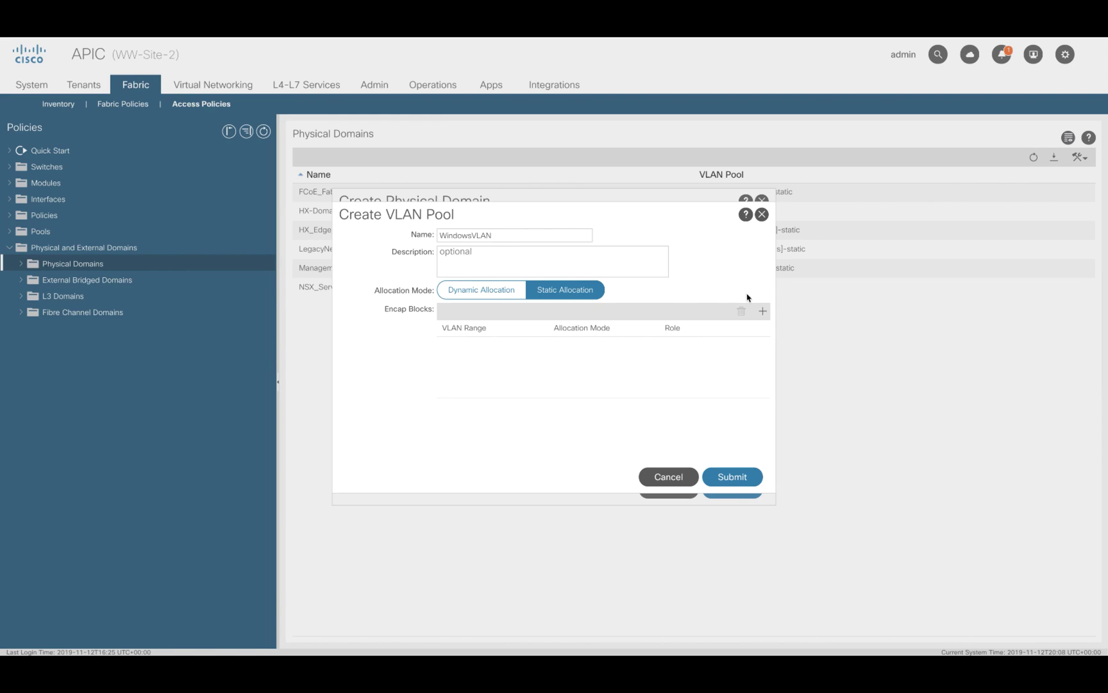
Step: Add an encap block for VLAN 50 to 50 with static allocation and submit the VLAN pool
left_click(762, 311)
left_click(478, 299)
type("50")
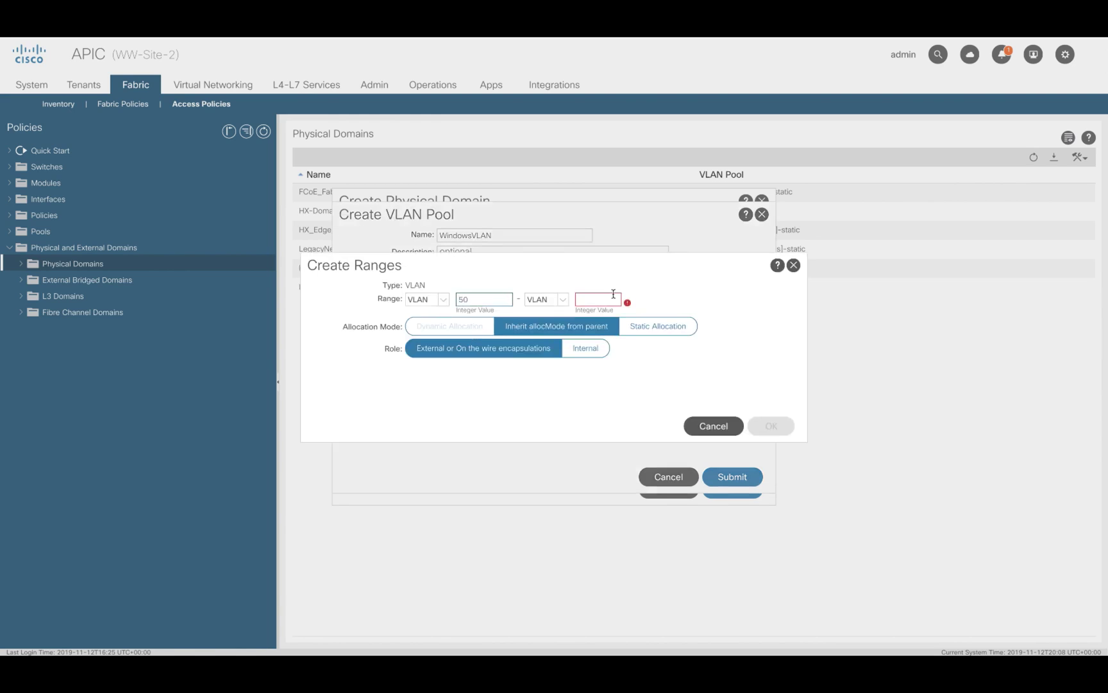
left_click(608, 298)
type("50")
left_click(658, 325)
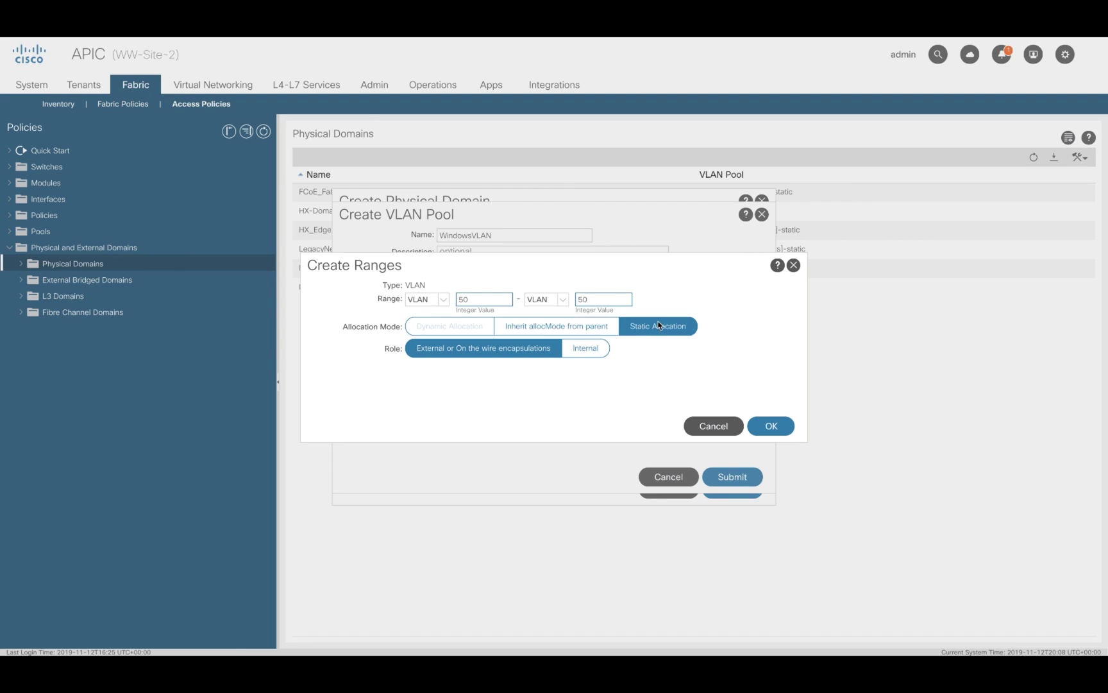
left_click(770, 426)
left_click(704, 483)
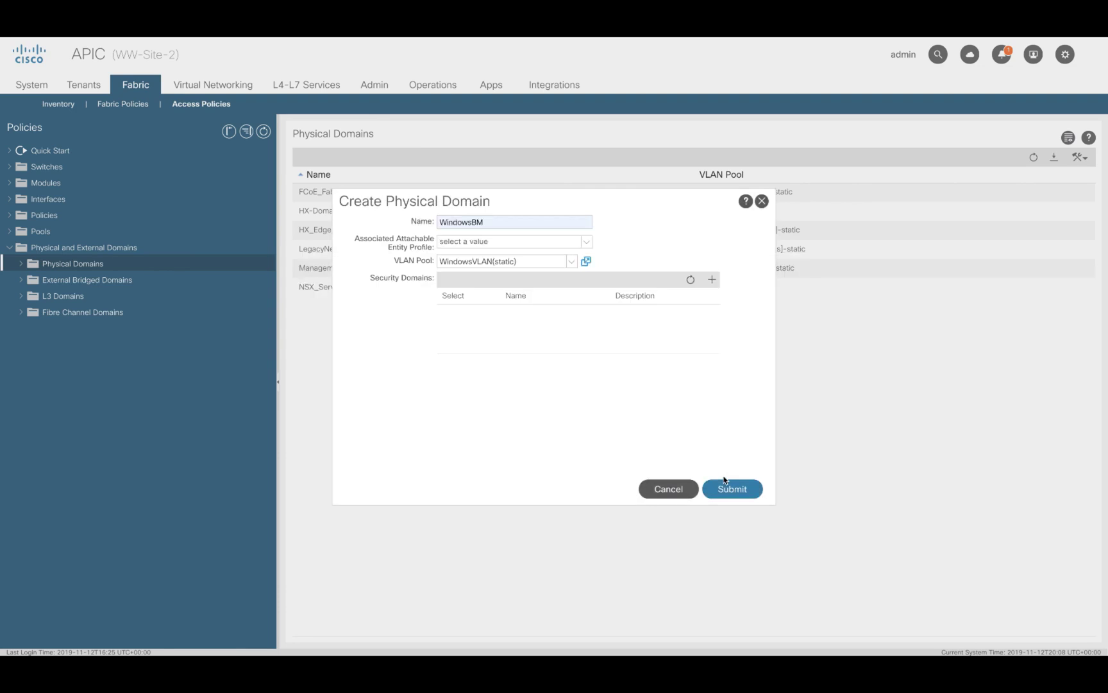
Step: Create an attachable access entity profile named WindowsAEP for the WindowsBM domain
left_click(590, 246)
scroll(562, 310, "down", 3)
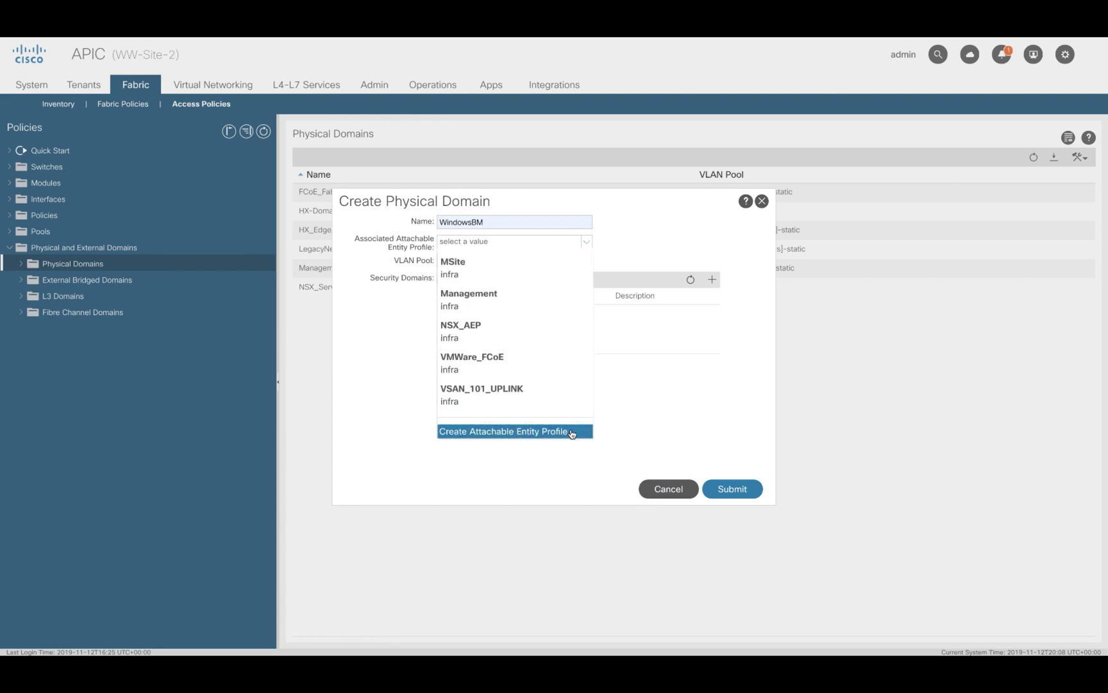
left_click(572, 434)
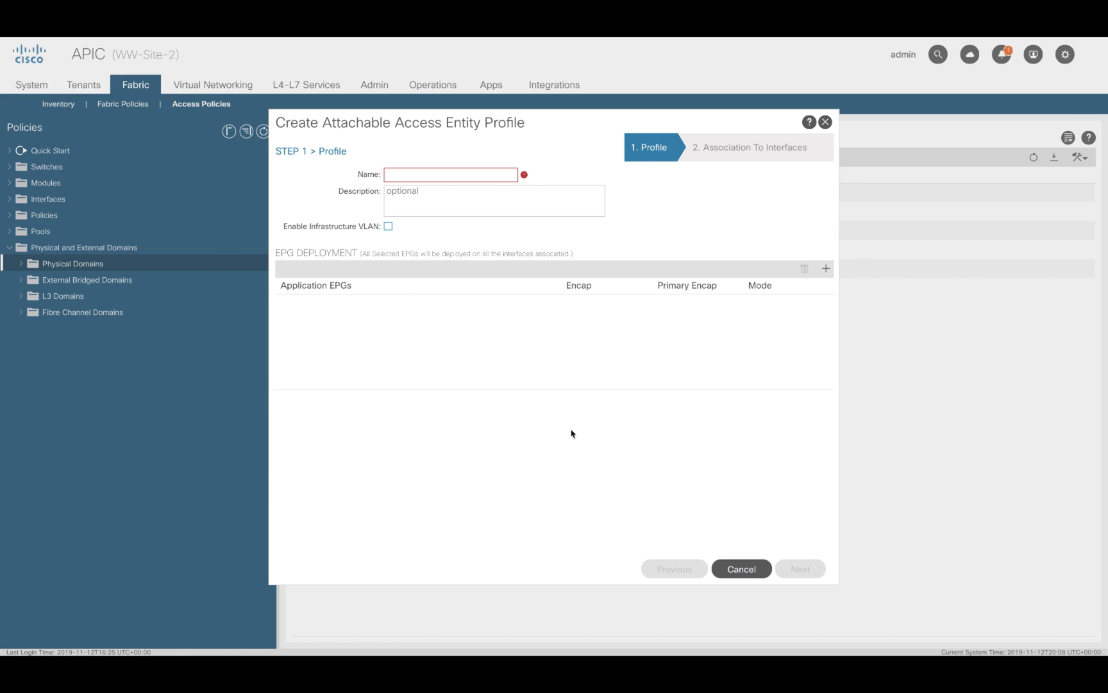
type("WindowsAEP")
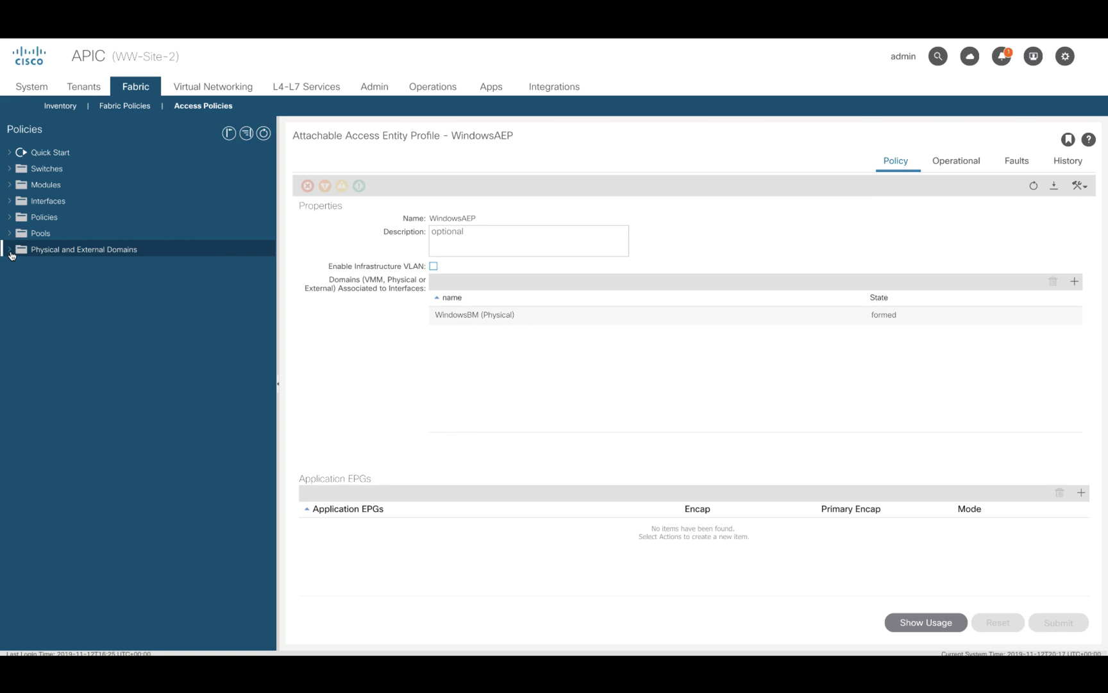
Step: Review the WindowsBM physical domain, the WindowsVLAN pool and the WindowsAEP entity profile
left_click(11, 252)
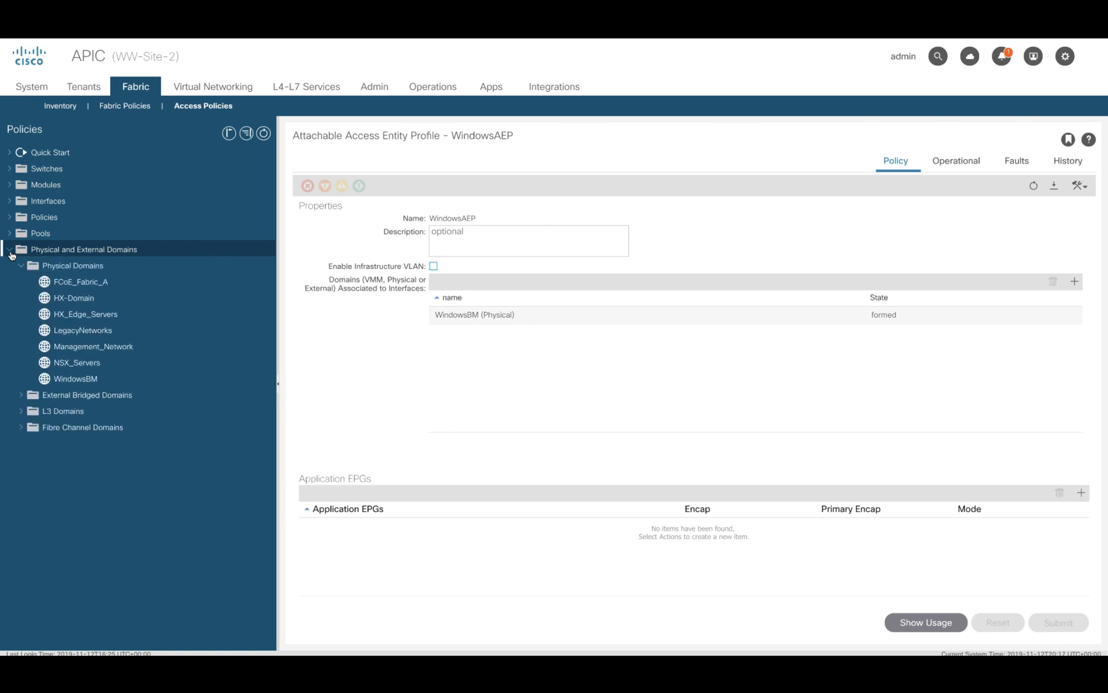
left_click(89, 384)
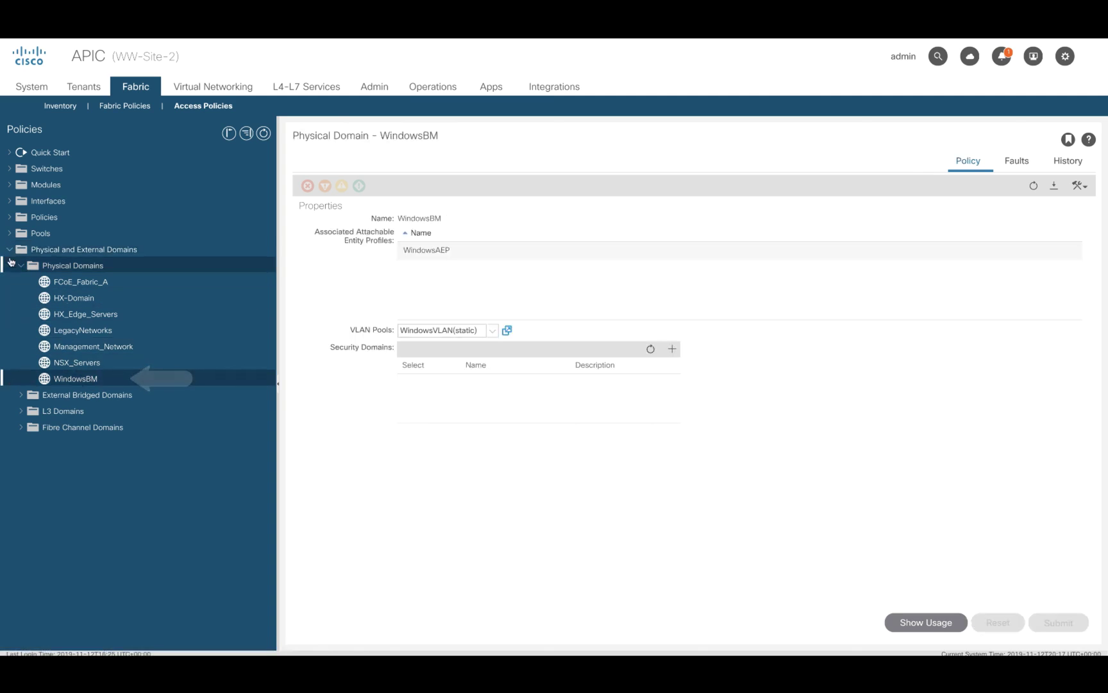
left_click(9, 234)
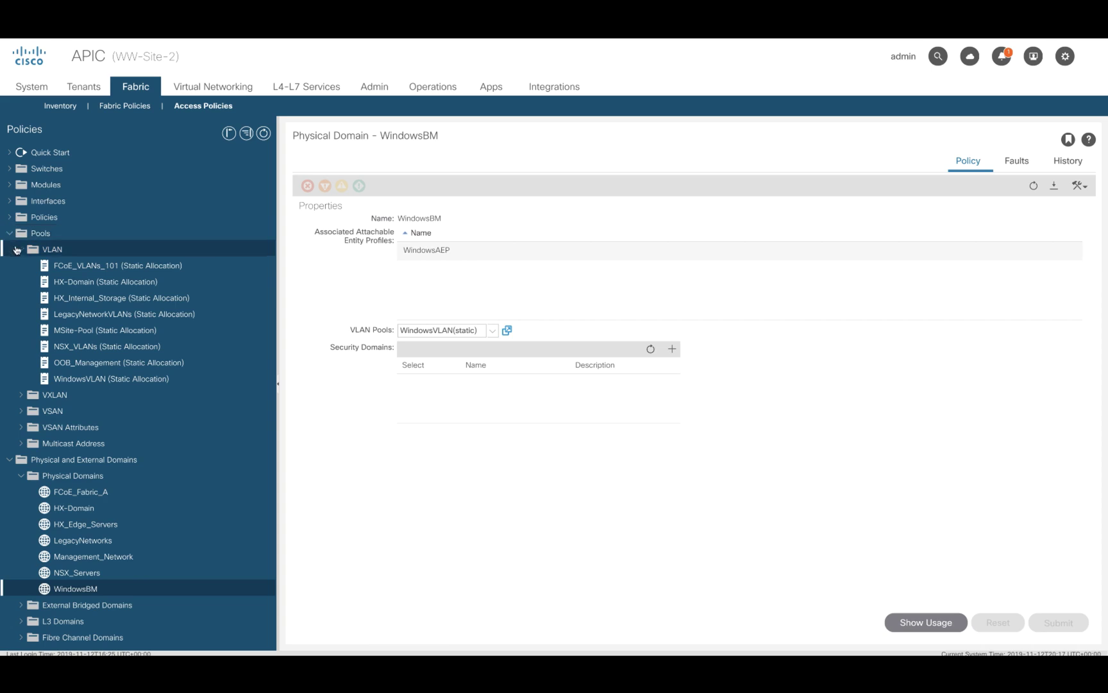
left_click(90, 380)
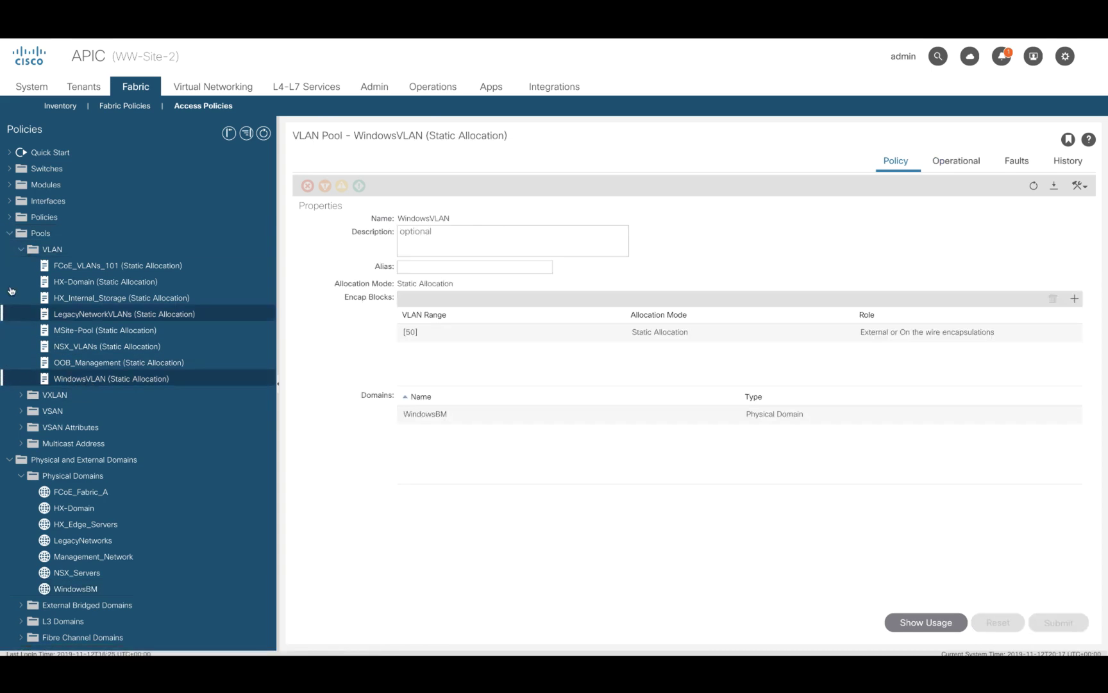
left_click(9, 217)
left_click(21, 266)
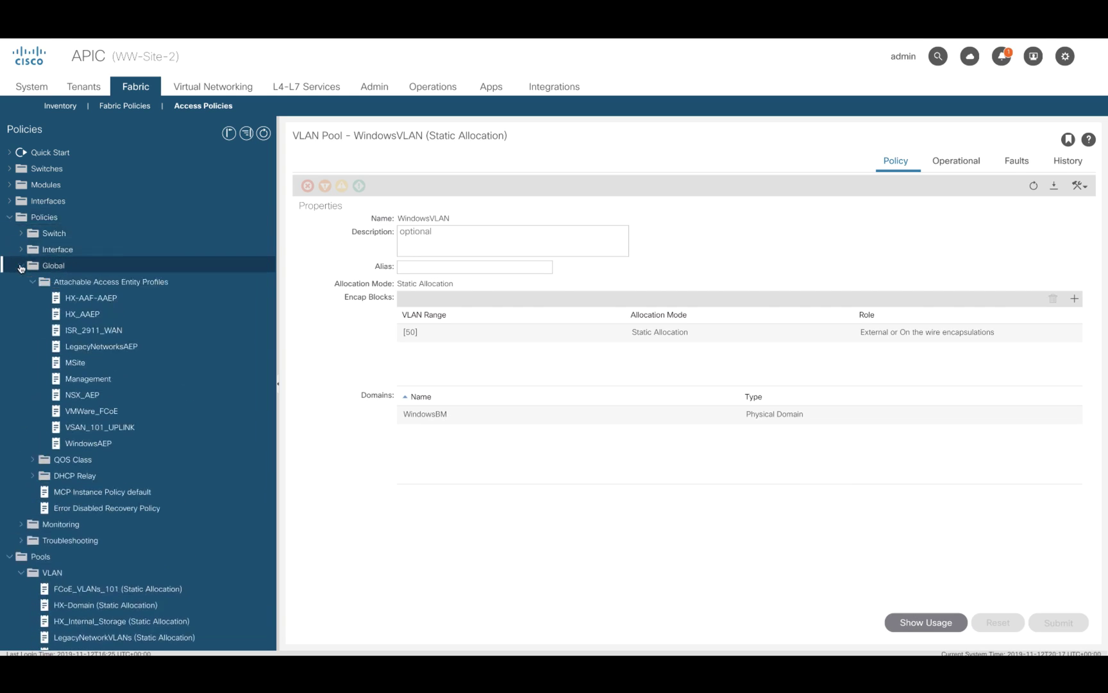
left_click(99, 443)
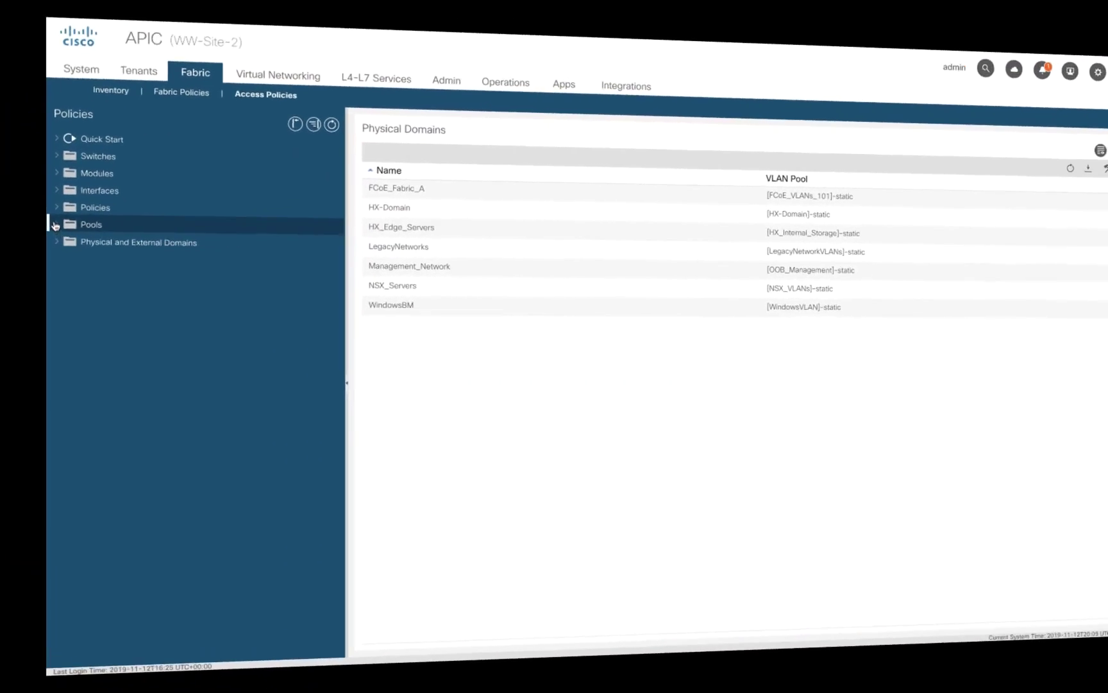
Step: Start a new leaf interface profile named WindowsIP
left_click(9, 203)
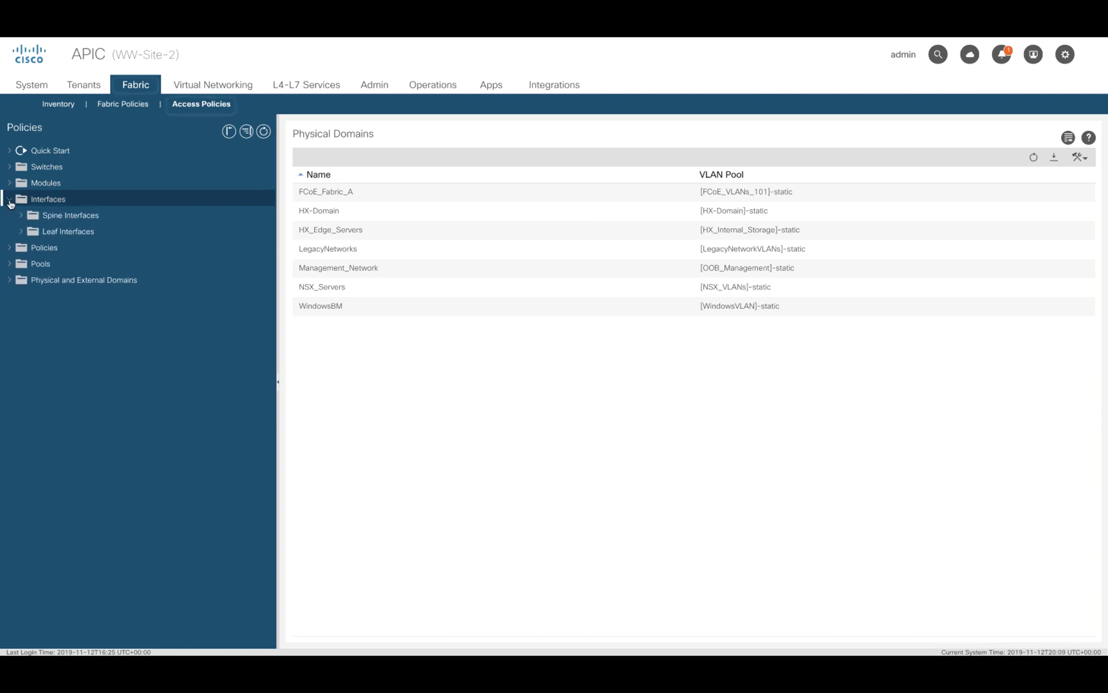
left_click(20, 231)
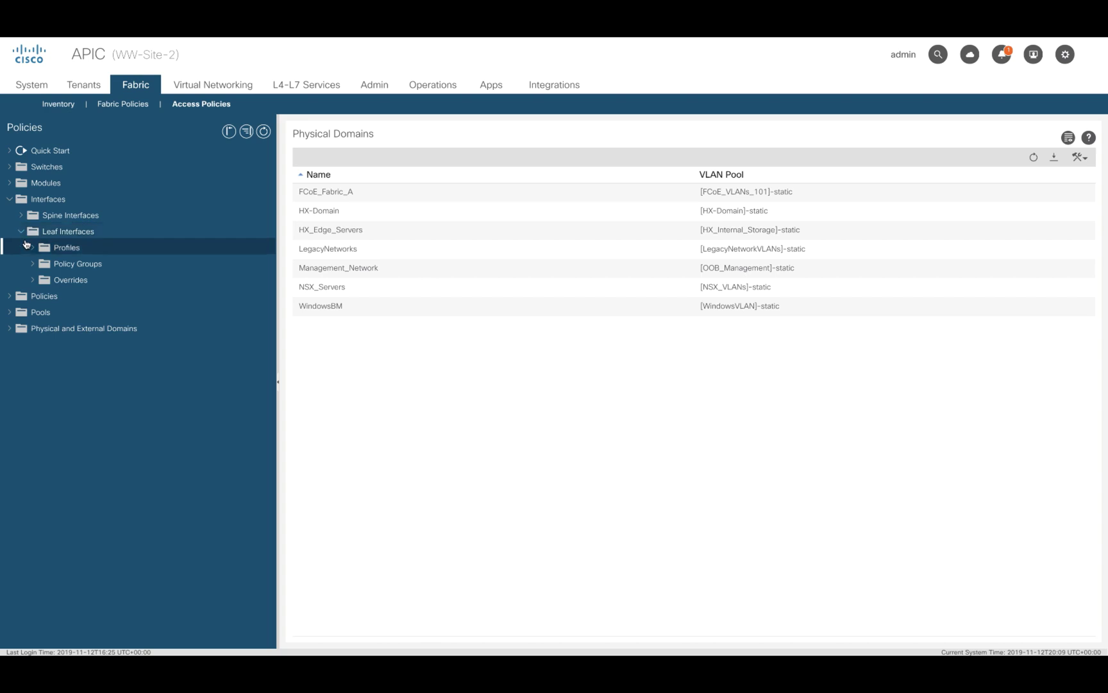
left_click(68, 248)
right_click(70, 250)
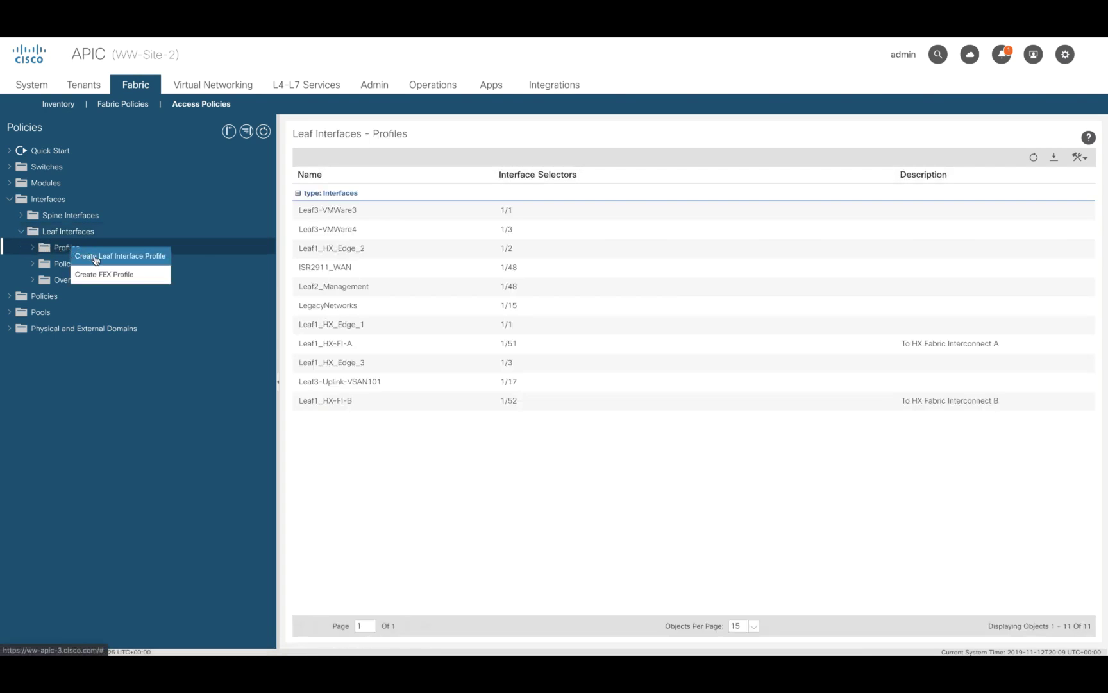
left_click(96, 257)
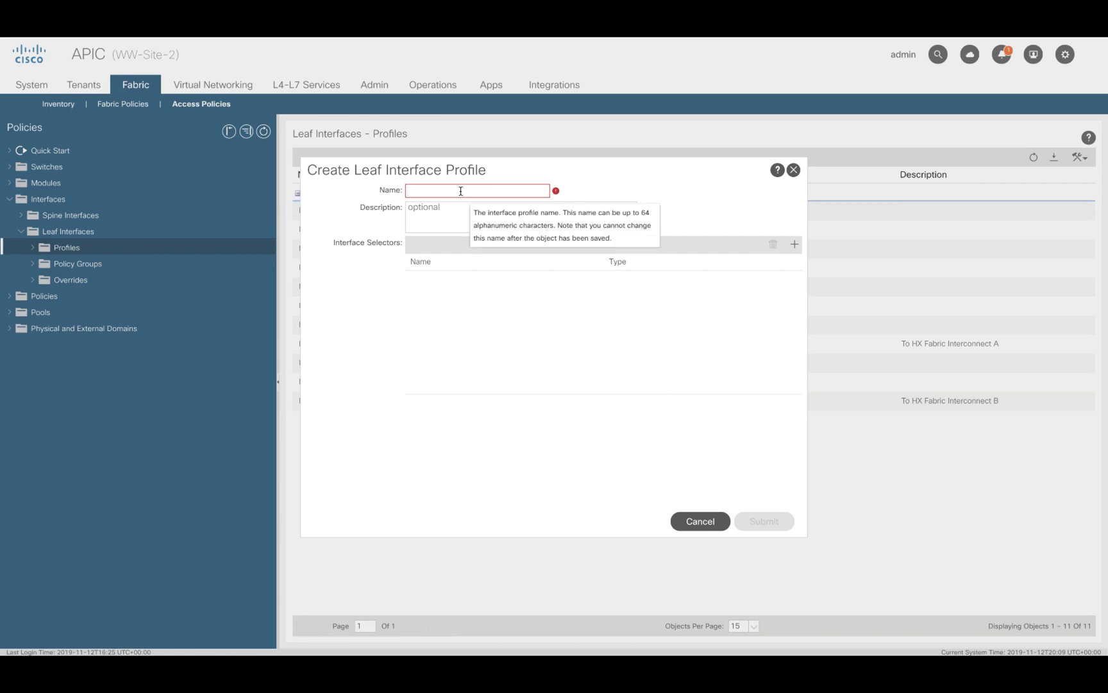
type("WindowsIP")
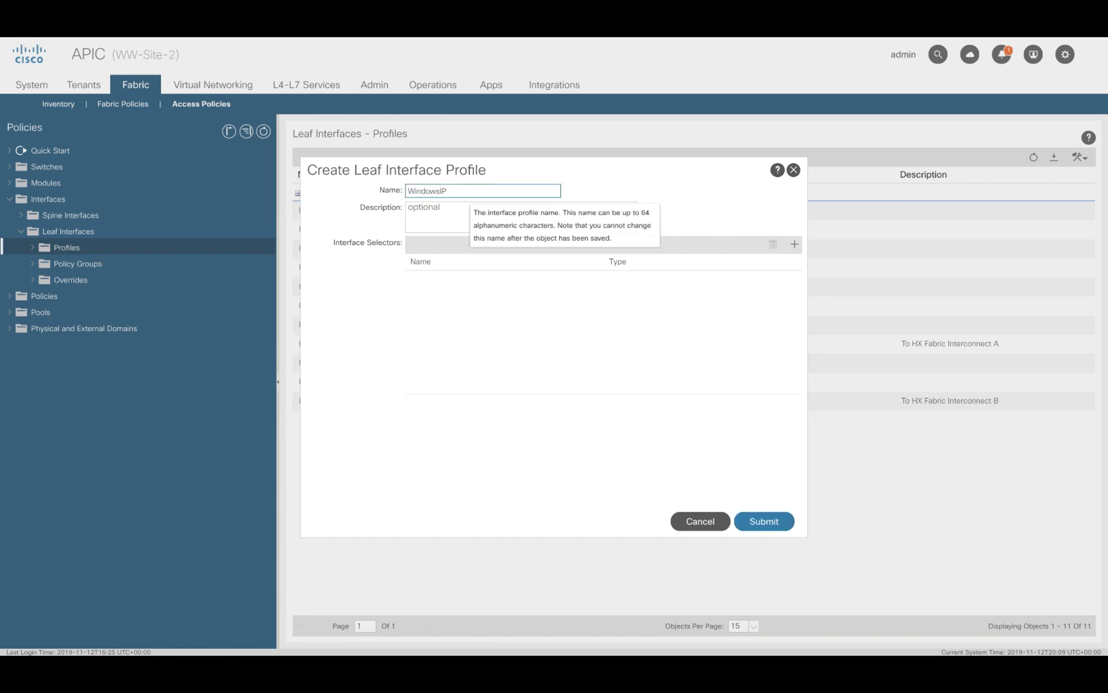
Step: Add an access port selector named WindowsInt with interface ID 1/31 to the profile
left_click(795, 244)
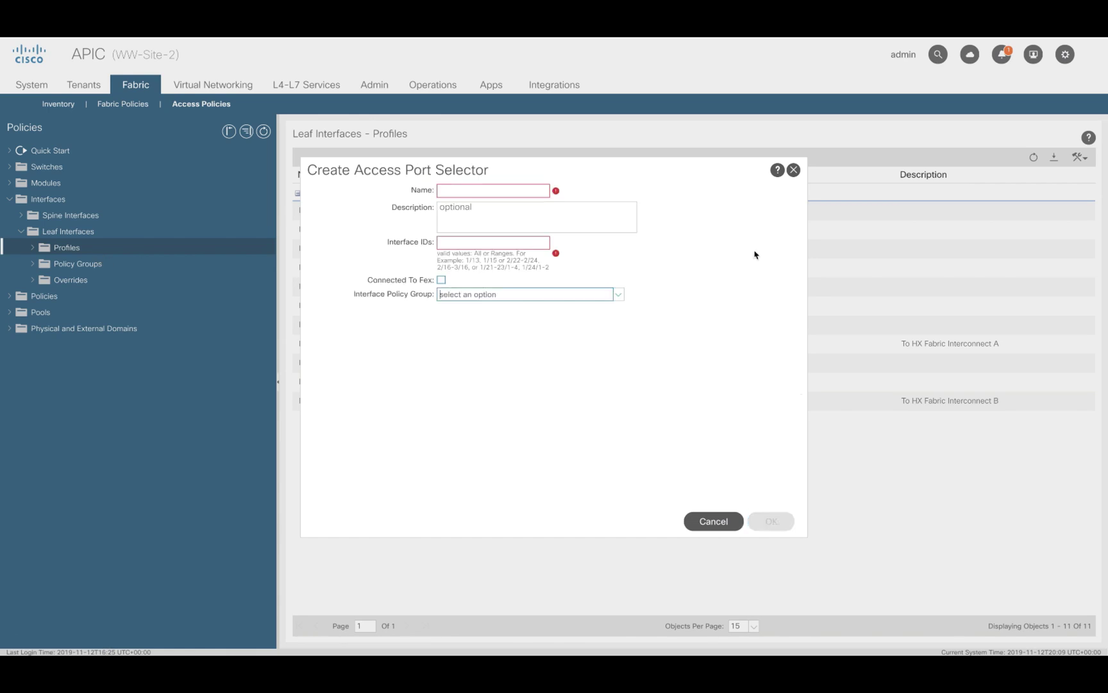
type("WindowsInt")
left_click(448, 243)
type("1/31")
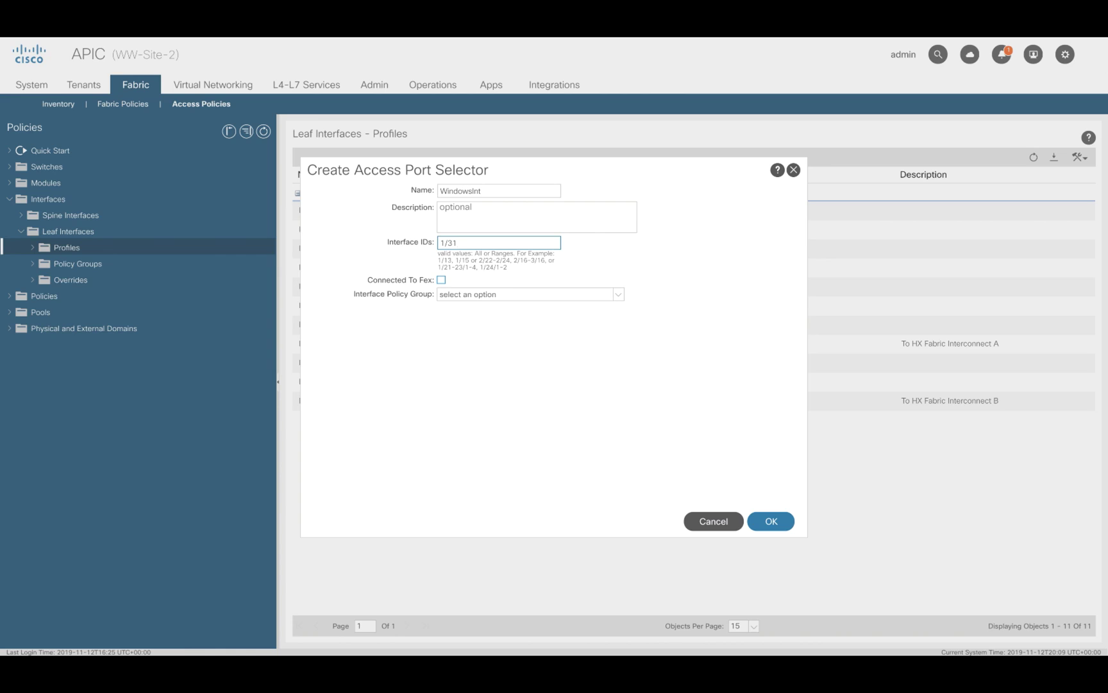
Step: Start a new leaf access port policy group named WindowsPG for the port selector
left_click(621, 295)
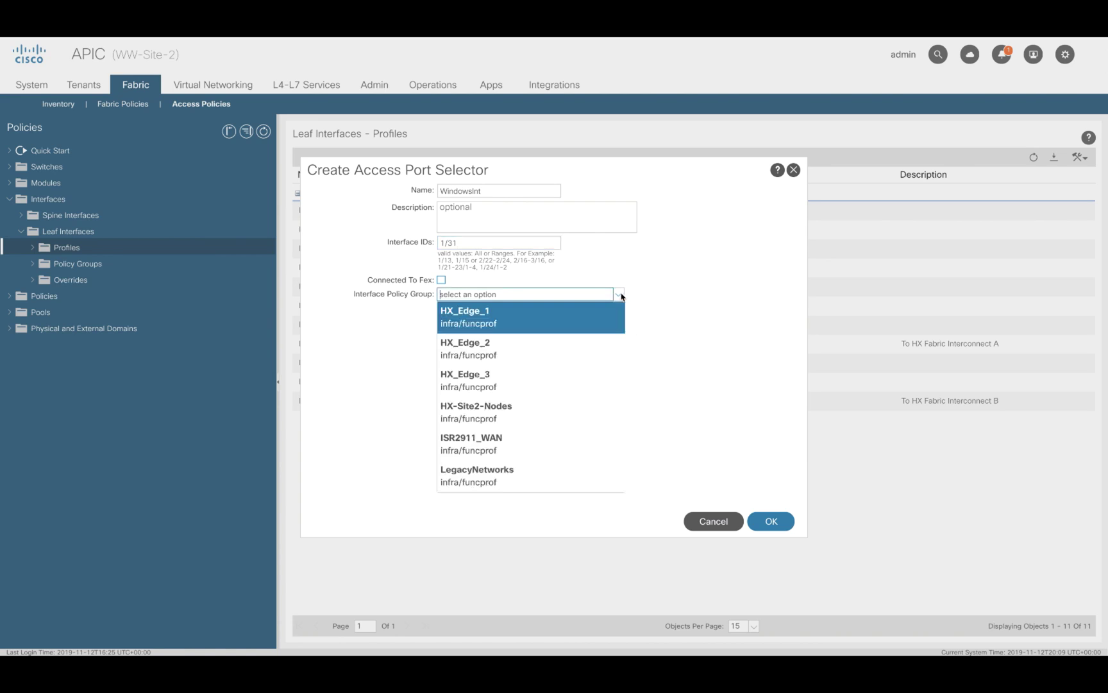
scroll(581, 407, "down", 5)
scroll(581, 407, "down", 3)
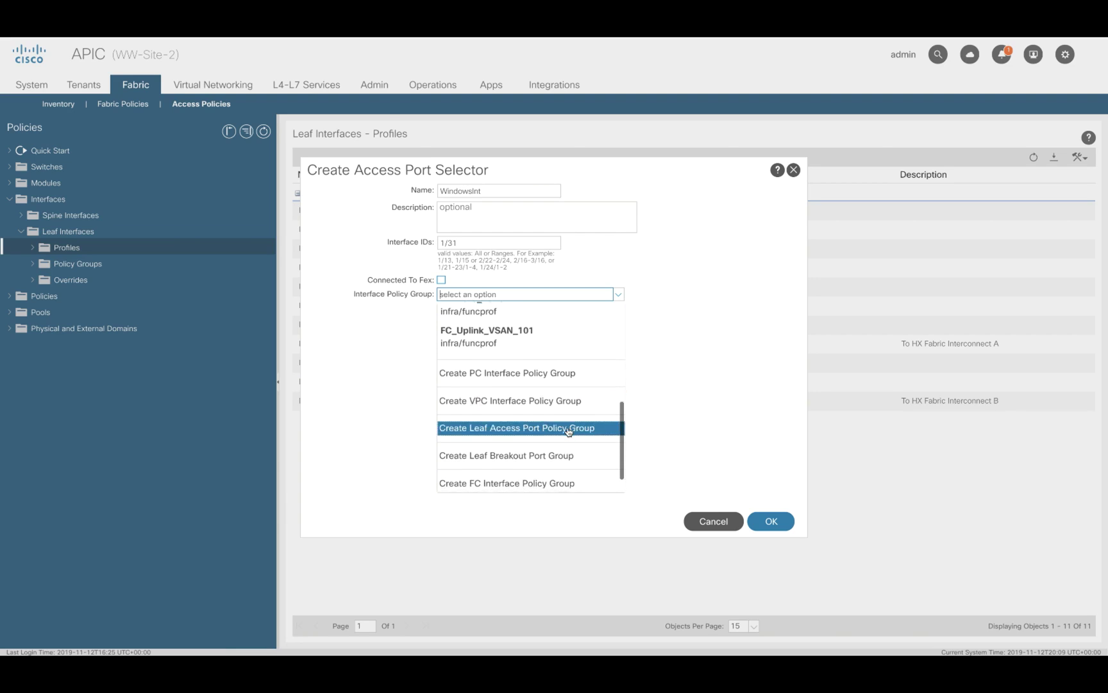
left_click(609, 429)
type("WindowsPG")
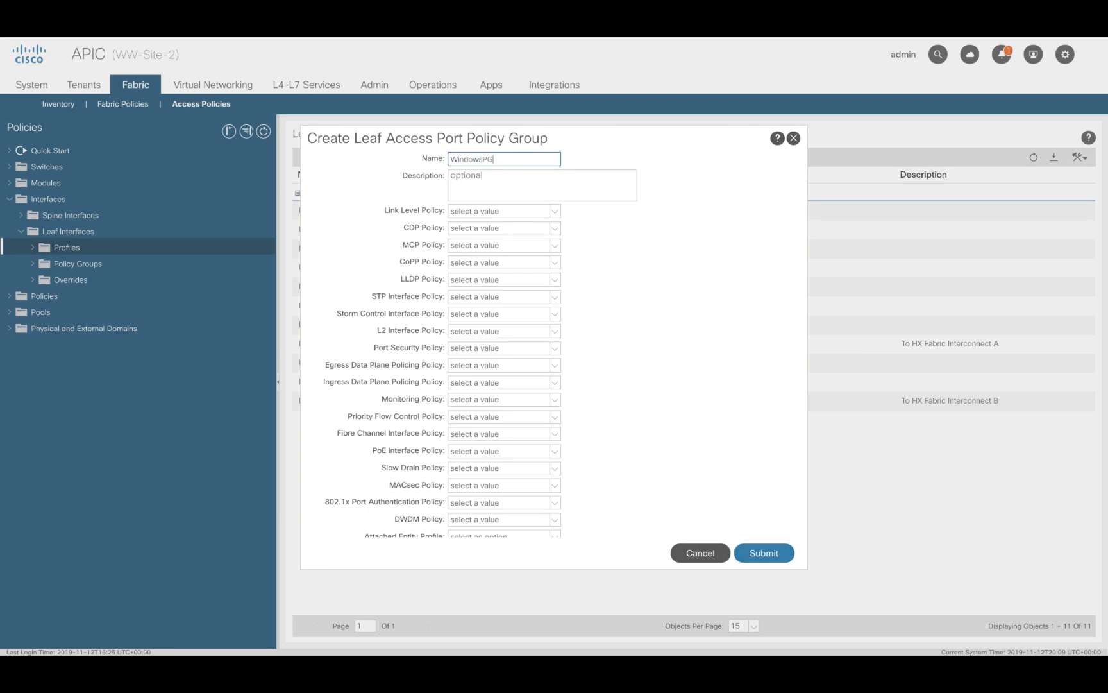
Step: Set the WindowsPG policy group's link level policy to 1Gbps and its CDP policy to CDP_ON
left_click(553, 212)
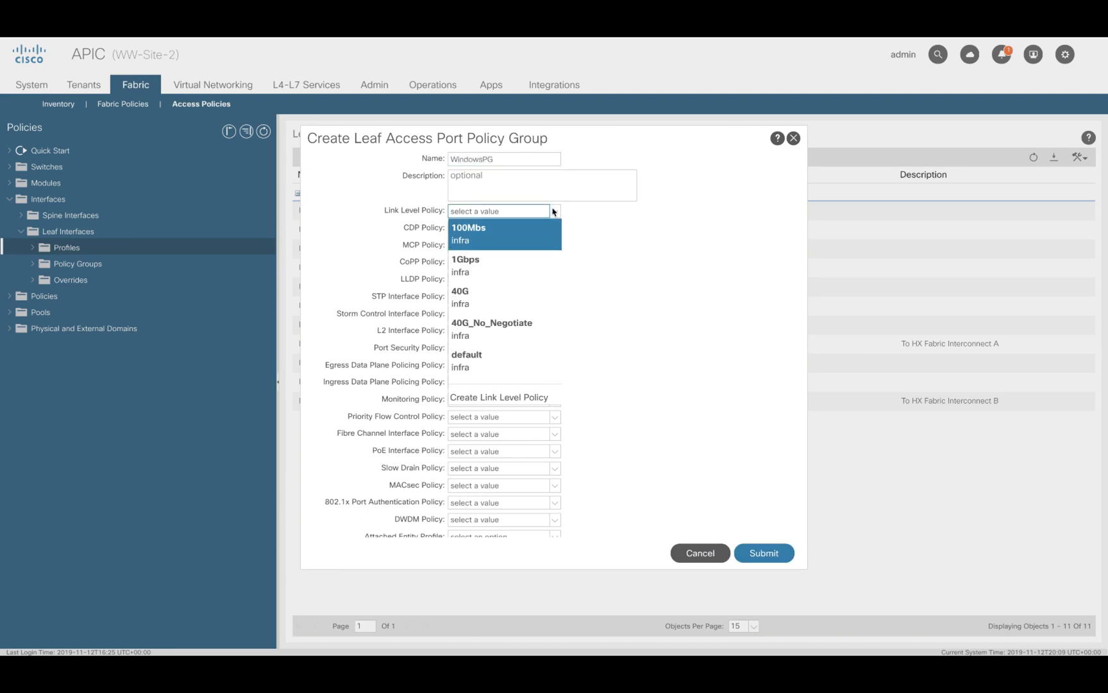
left_click(527, 266)
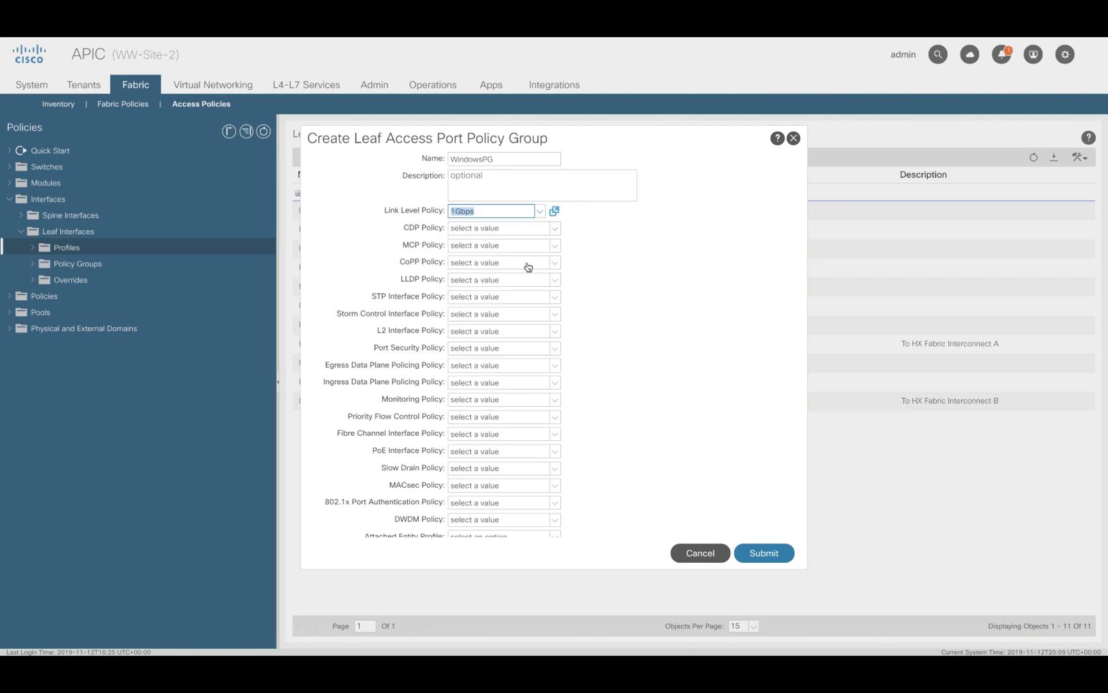
left_click(554, 229)
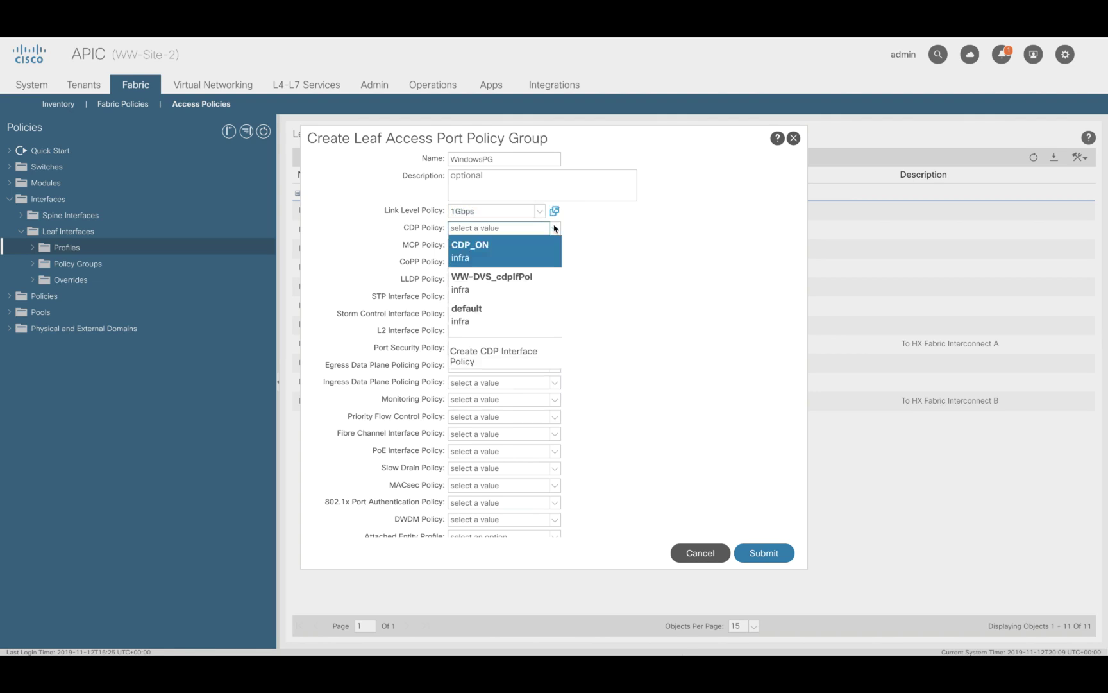
left_click(530, 257)
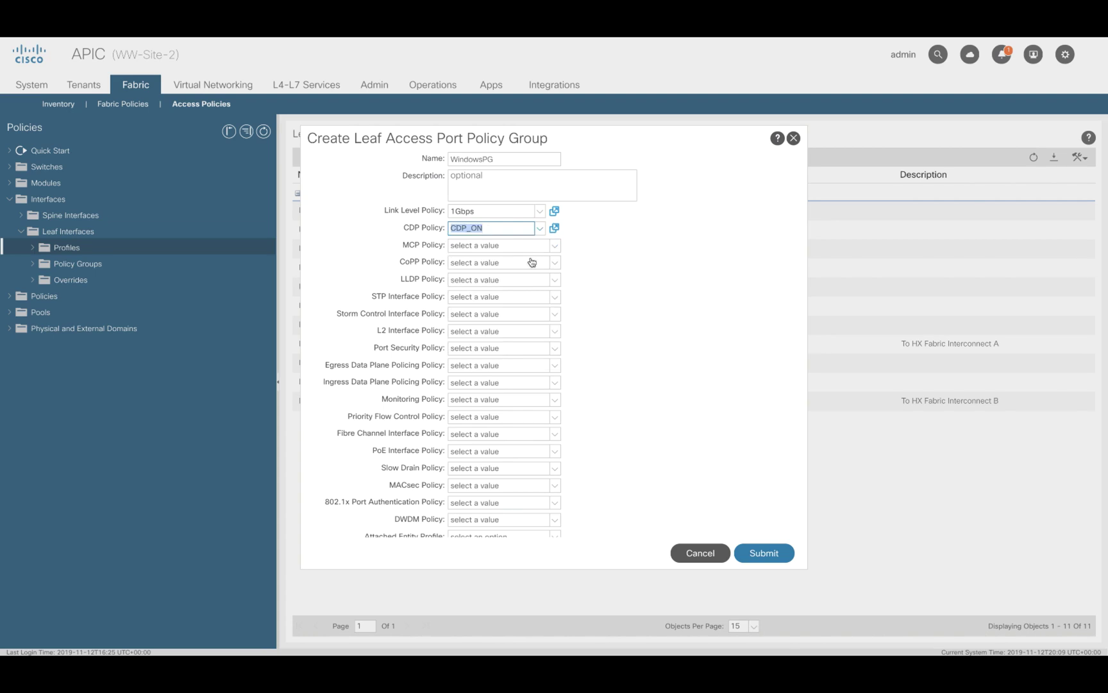
Step: Create a spanning tree interface policy named BPDUGuard with BPDU Guard enabled for the policy group
left_click(554, 297)
left_click(524, 358)
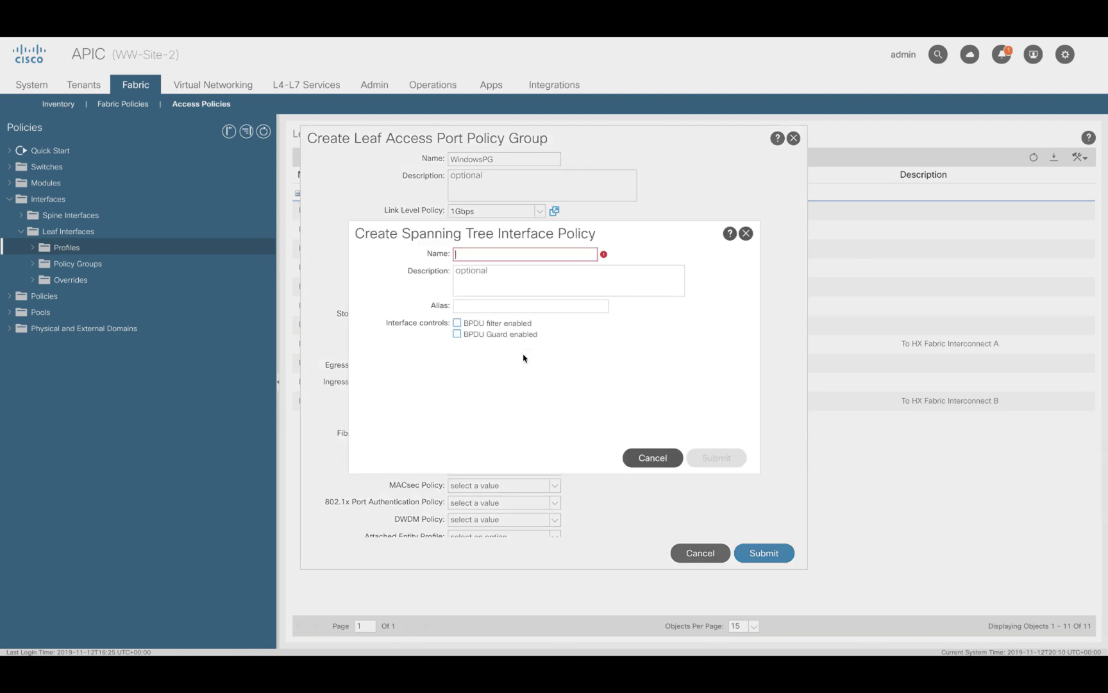
type("BPDUGuard")
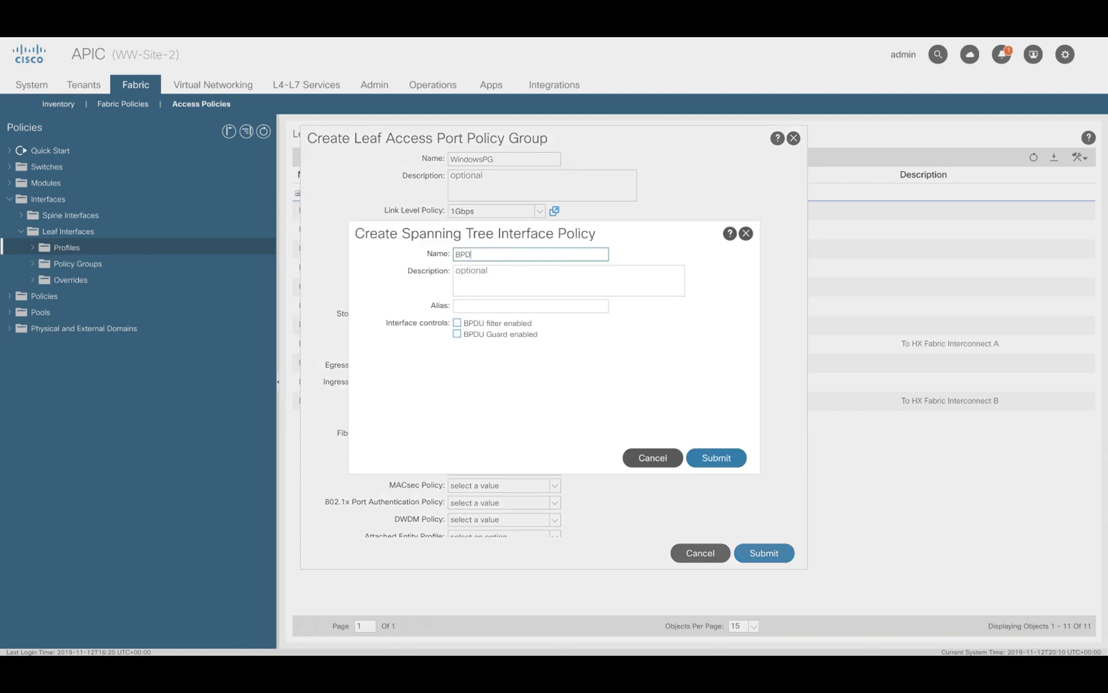
left_click(456, 334)
left_click(713, 449)
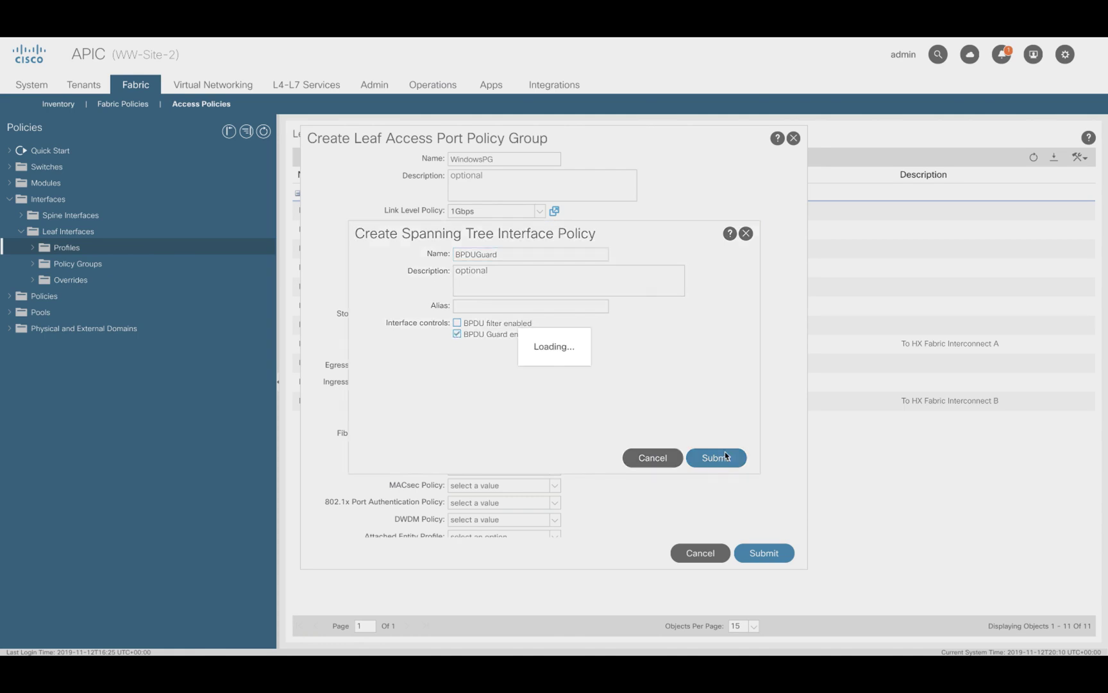
Step: Attach the WindowsAEP entity profile to the policy group and submit it together with its port selector and interface profile
scroll(667, 453, "down", 3)
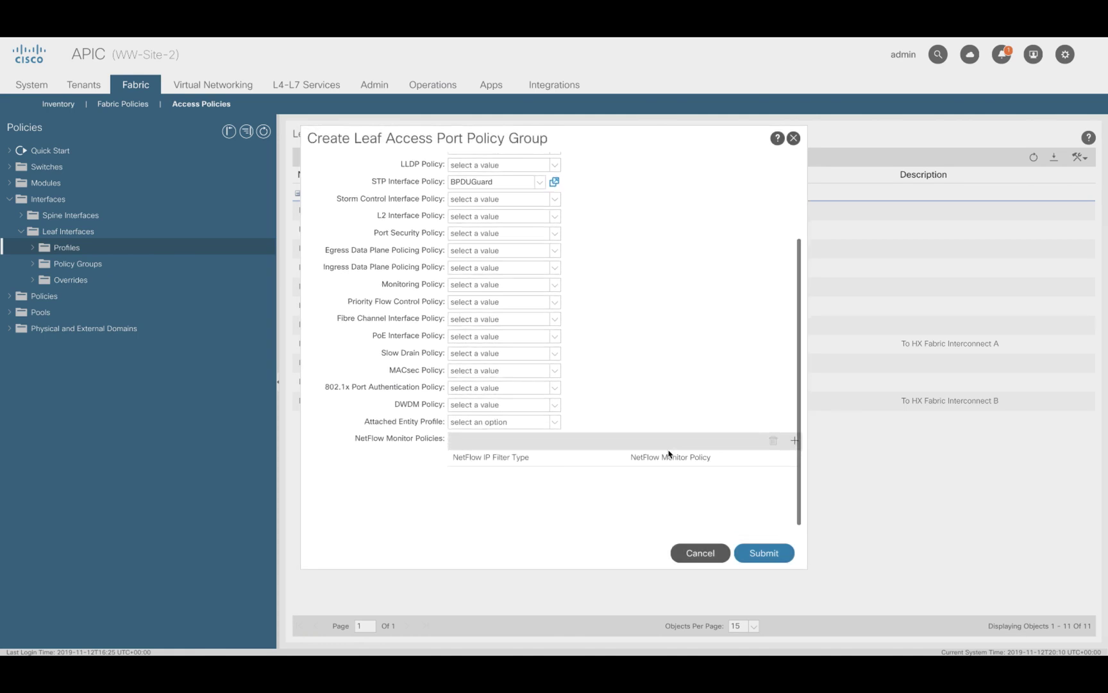
left_click(556, 423)
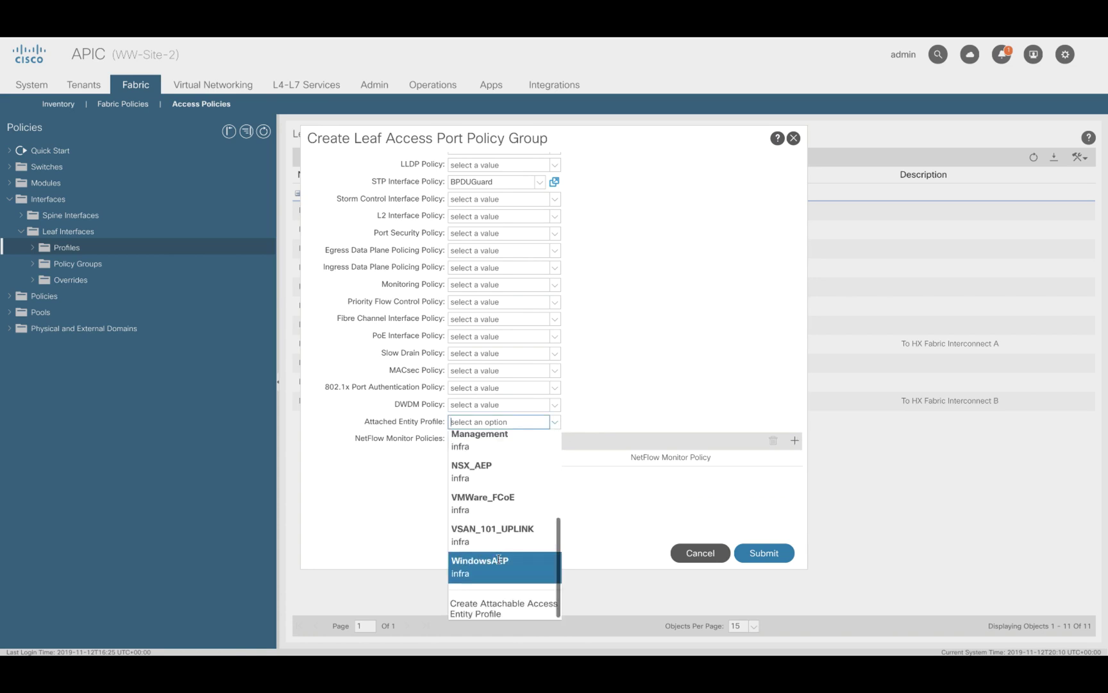
left_click(527, 563)
left_click(763, 553)
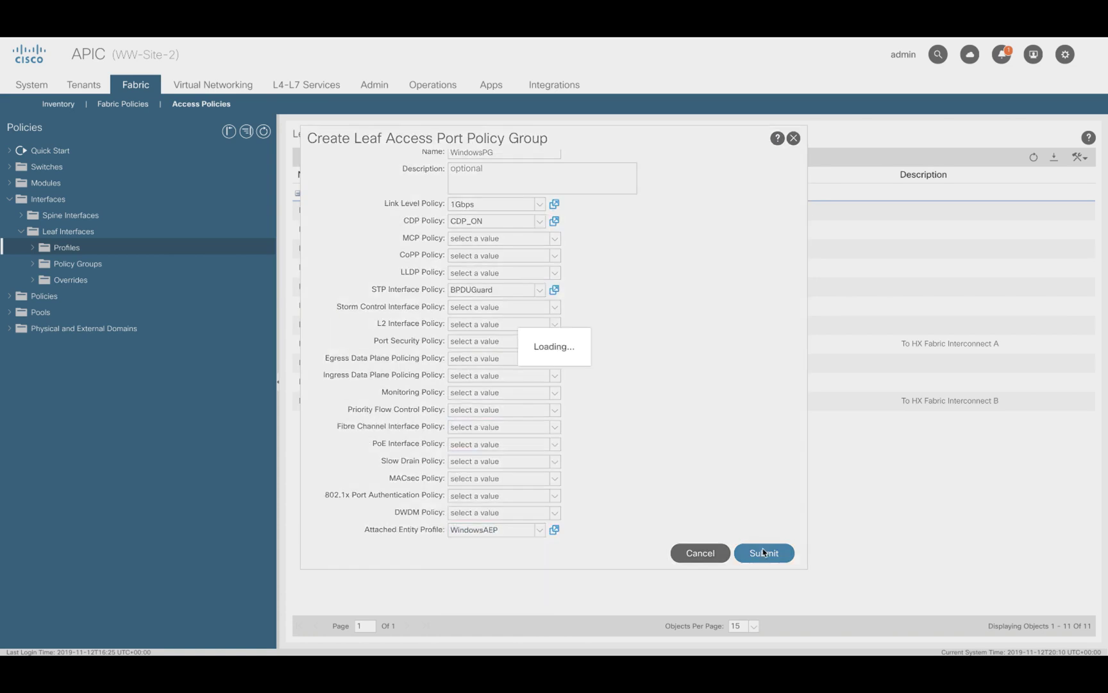
left_click(779, 523)
left_click(780, 526)
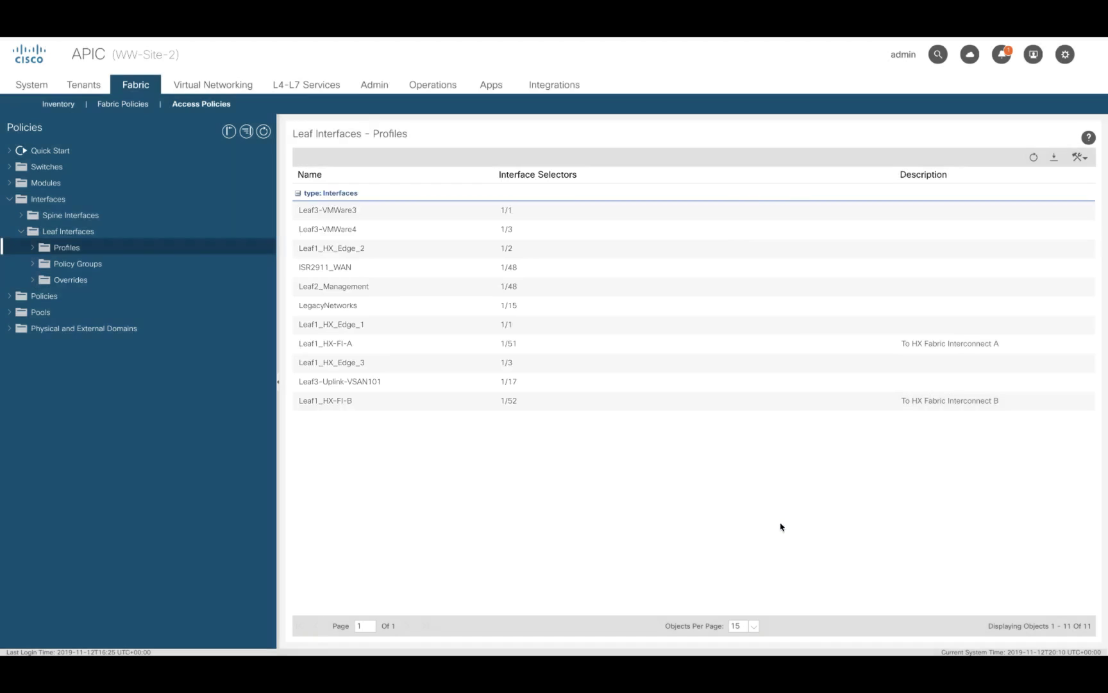
Step: Review the WindowsIP leaf interface profile and the WindowsPG leaf access port policy group
left_click(42, 255)
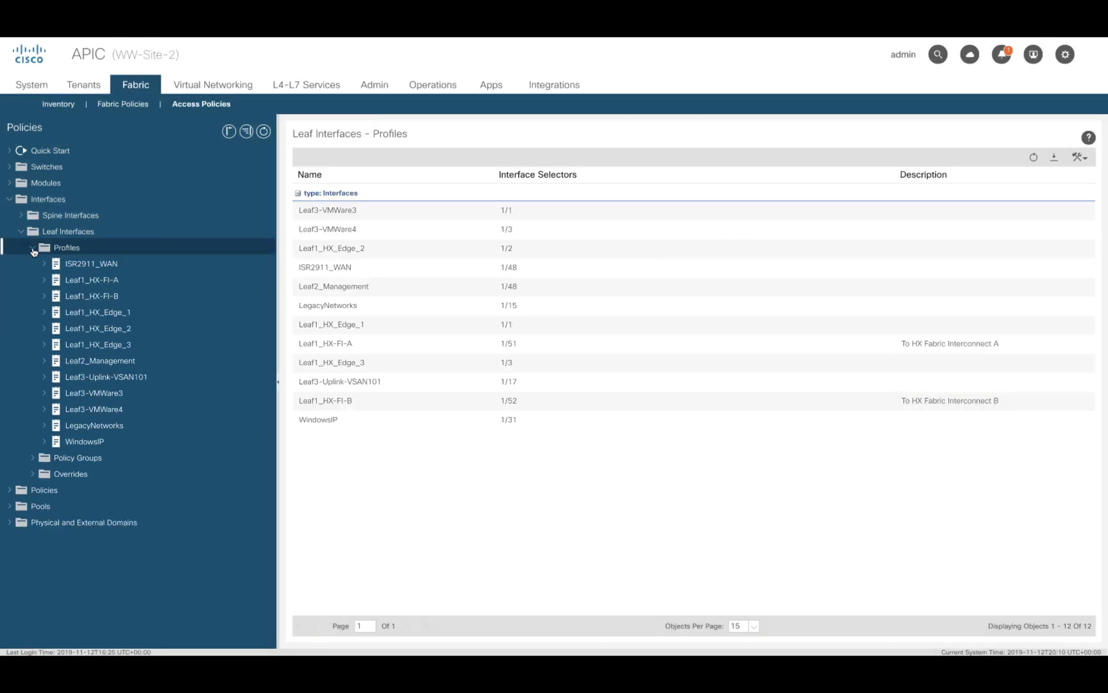
left_click(77, 442)
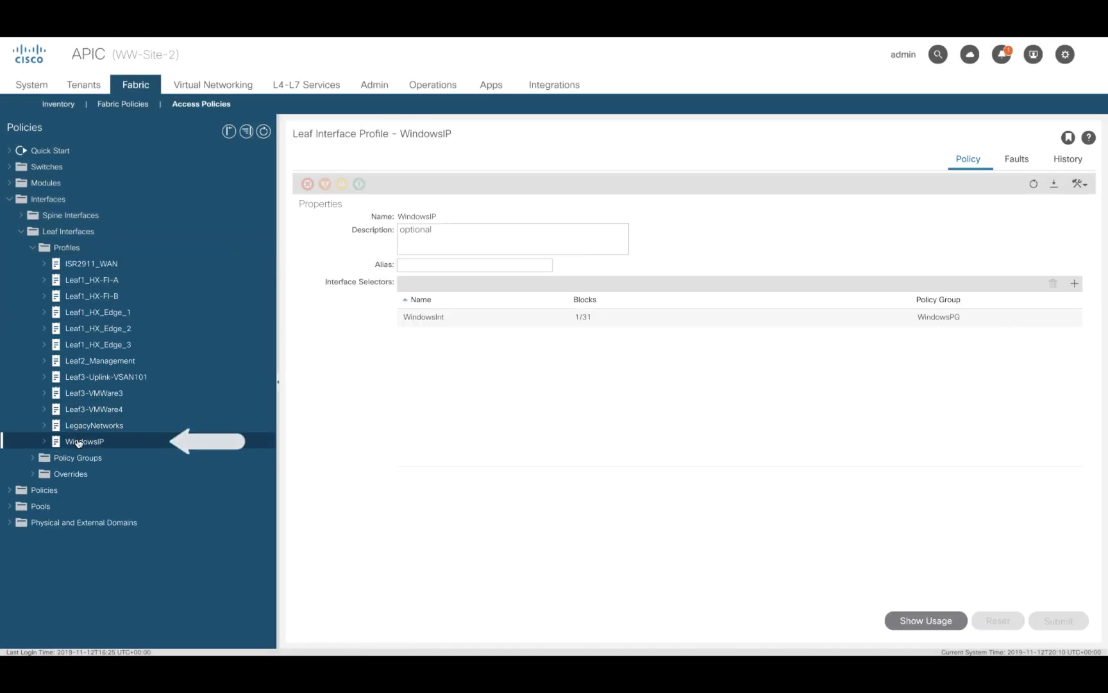
left_click(33, 457)
left_click(44, 474)
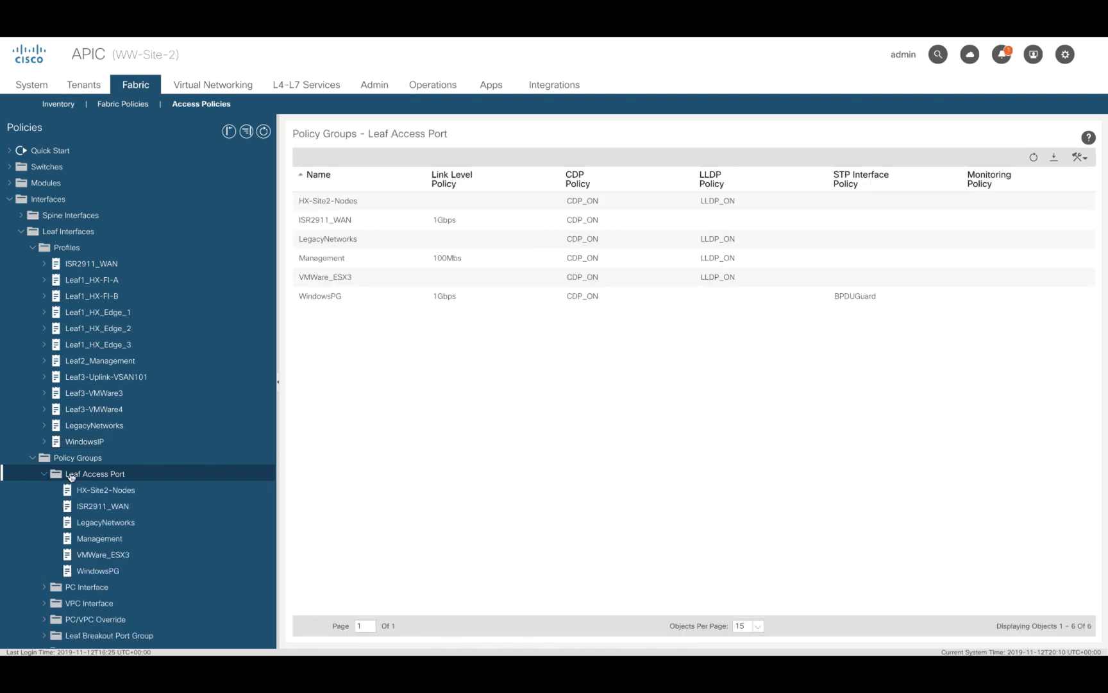
left_click(378, 302)
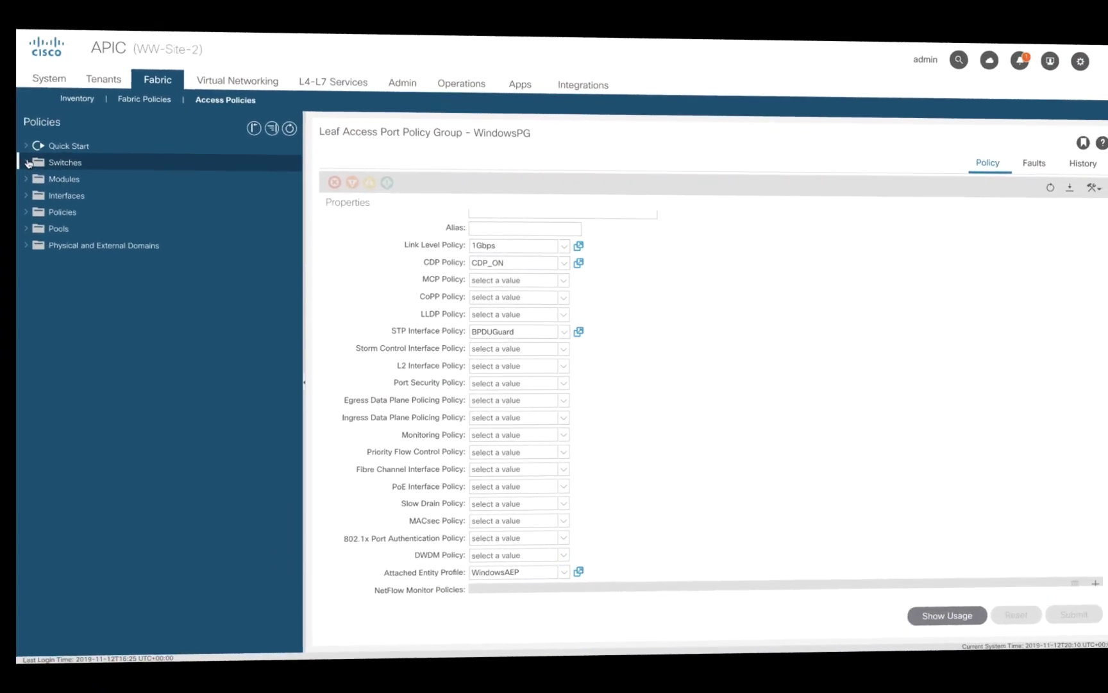
Step: Start a new leaf switch profile named Leaf121Windows
left_click(27, 163)
left_click(67, 183)
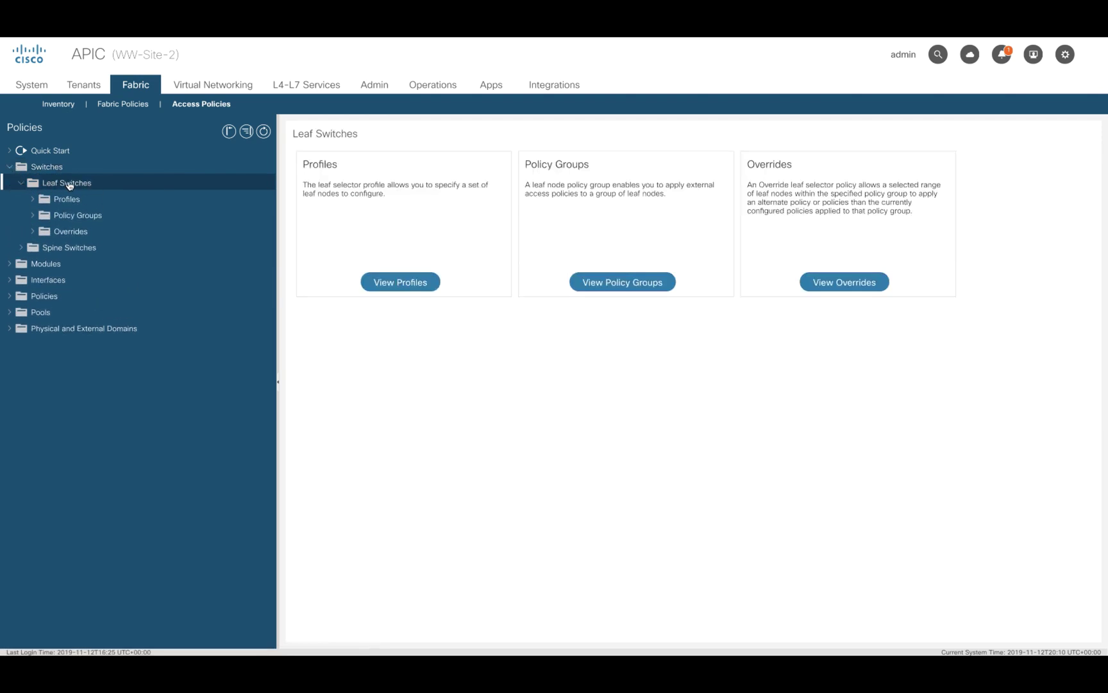
left_click(66, 199)
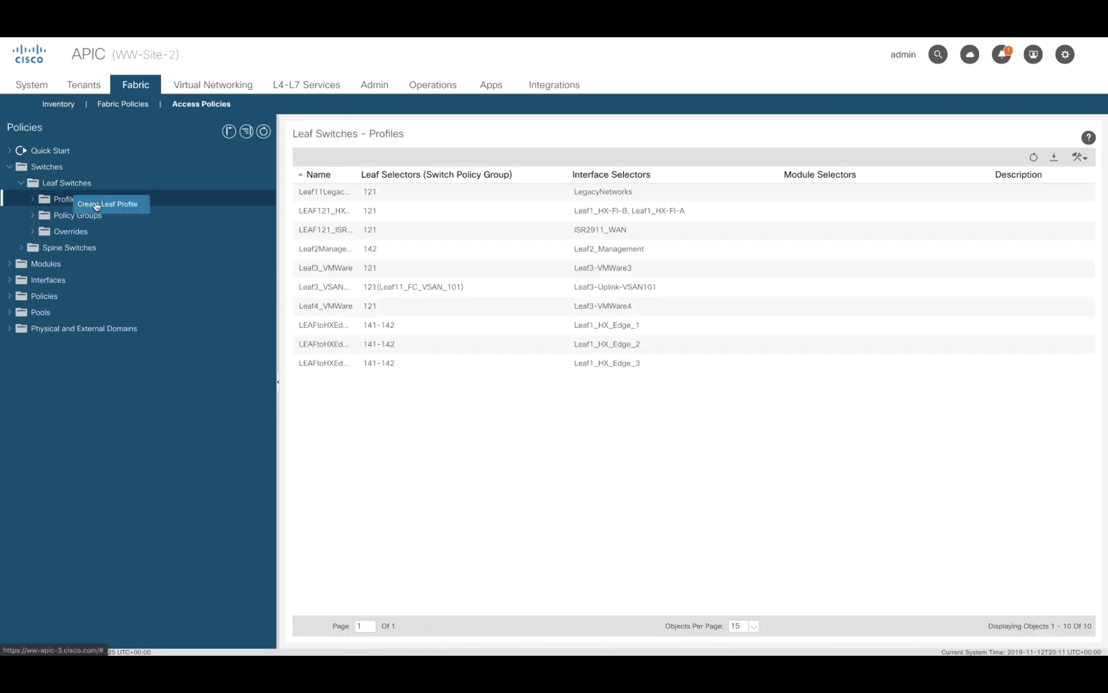
left_click(97, 204)
type("Leaf121Windows")
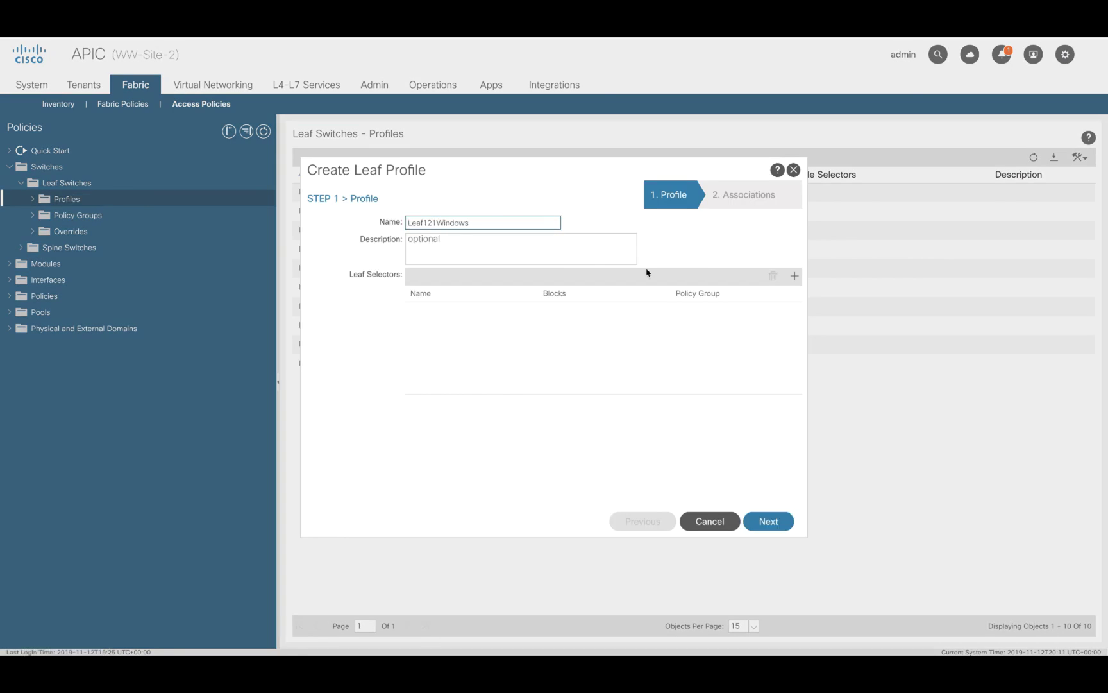
Step: Add a leaf selector named Leaf121 with switch block 121 to the leaf profile
left_click(795, 277)
type("Leaf121")
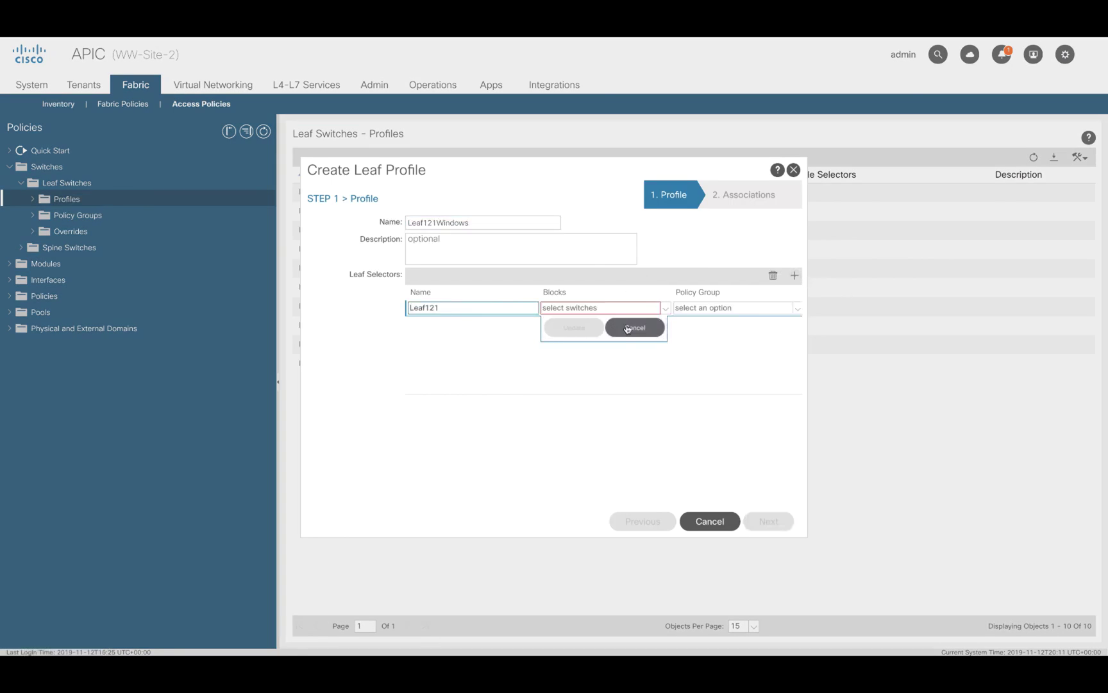
left_click(664, 308)
left_click(550, 353)
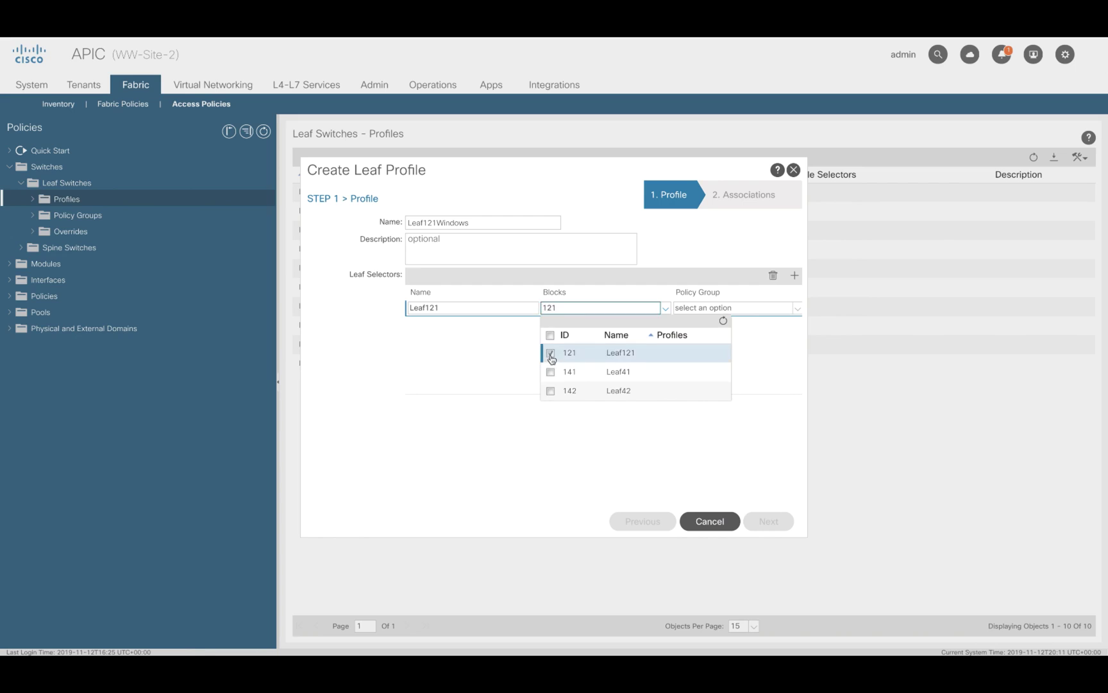
left_click(769, 352)
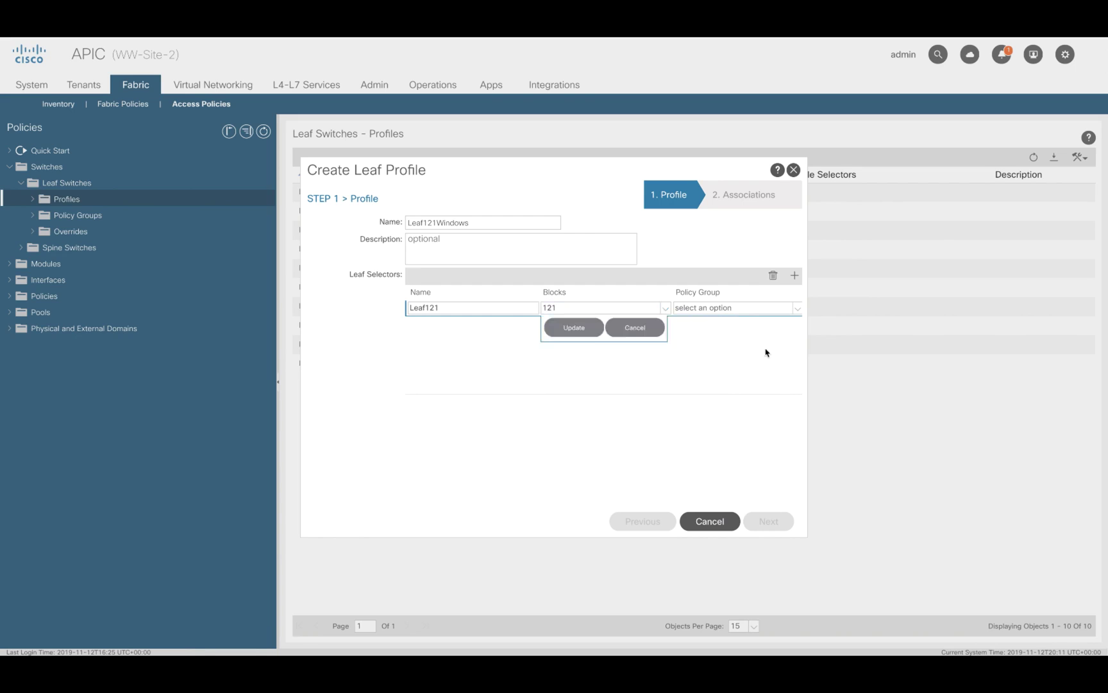
left_click(572, 333)
Step: Associate the WindowsIP interface selector profile with the leaf profile and finish creating it
left_click(776, 525)
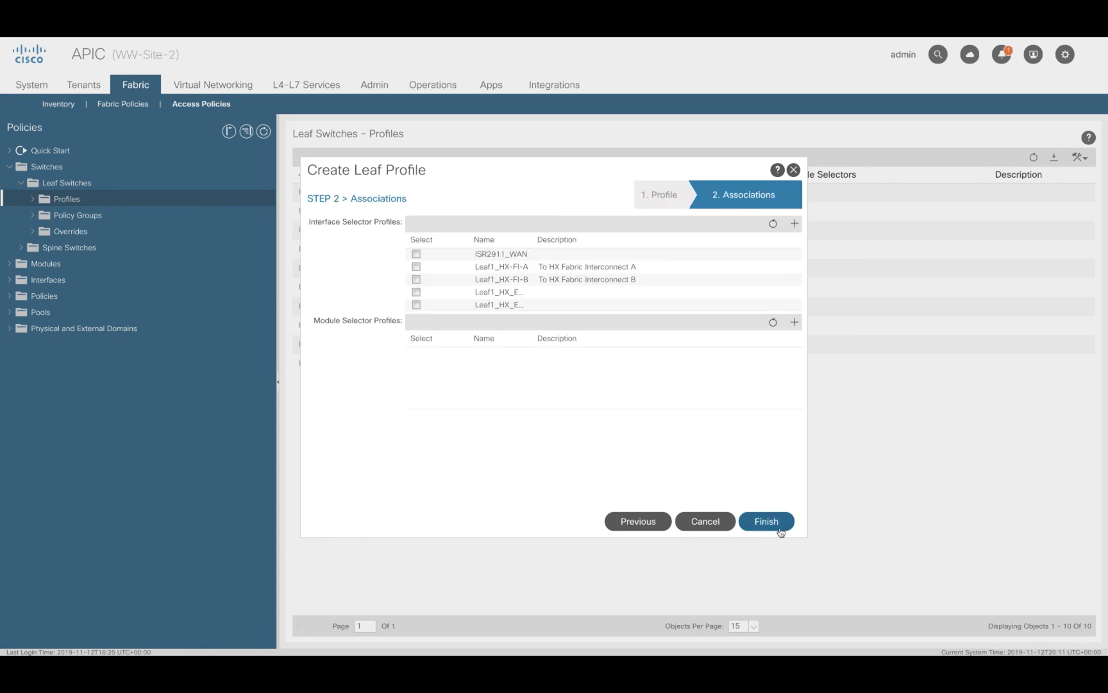
scroll(493, 302, "down", 3)
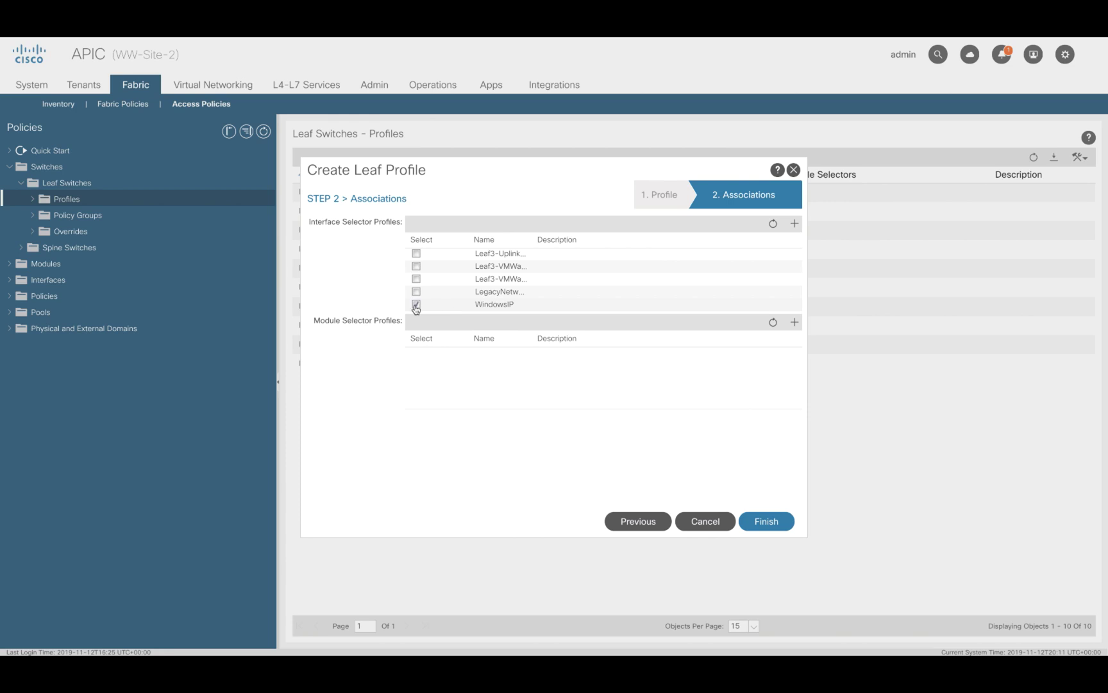
left_click(770, 521)
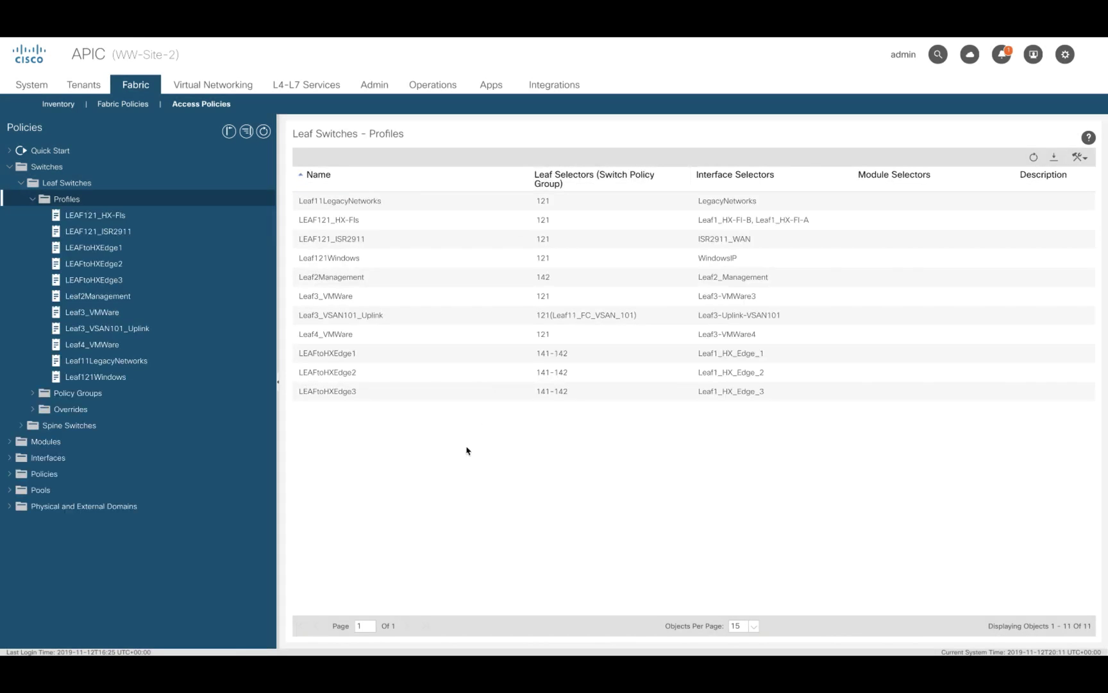
Step: Review the Leaf121Windows leaf profile's selectors and associations, and open the fabric inventory
double_click(364, 259)
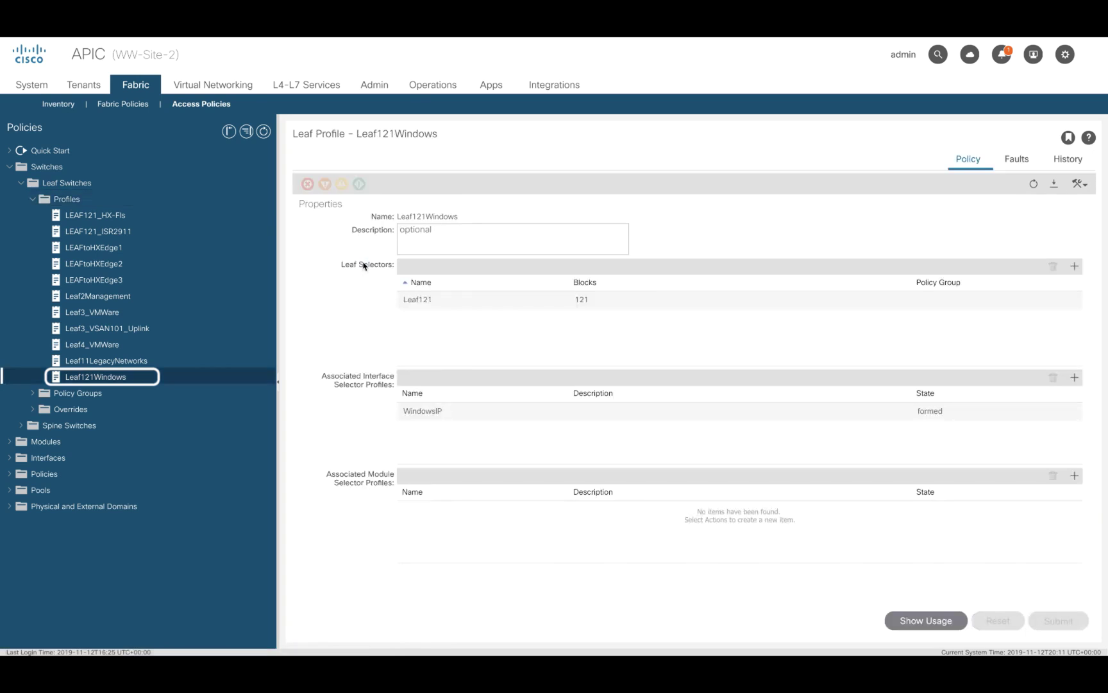
left_click(63, 106)
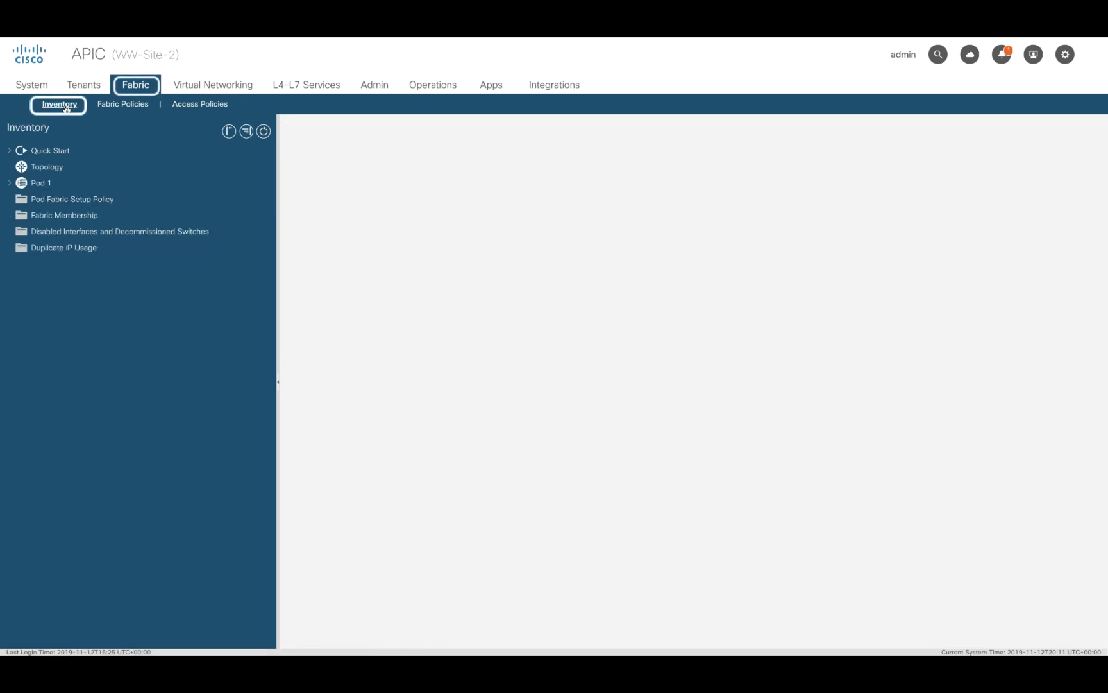
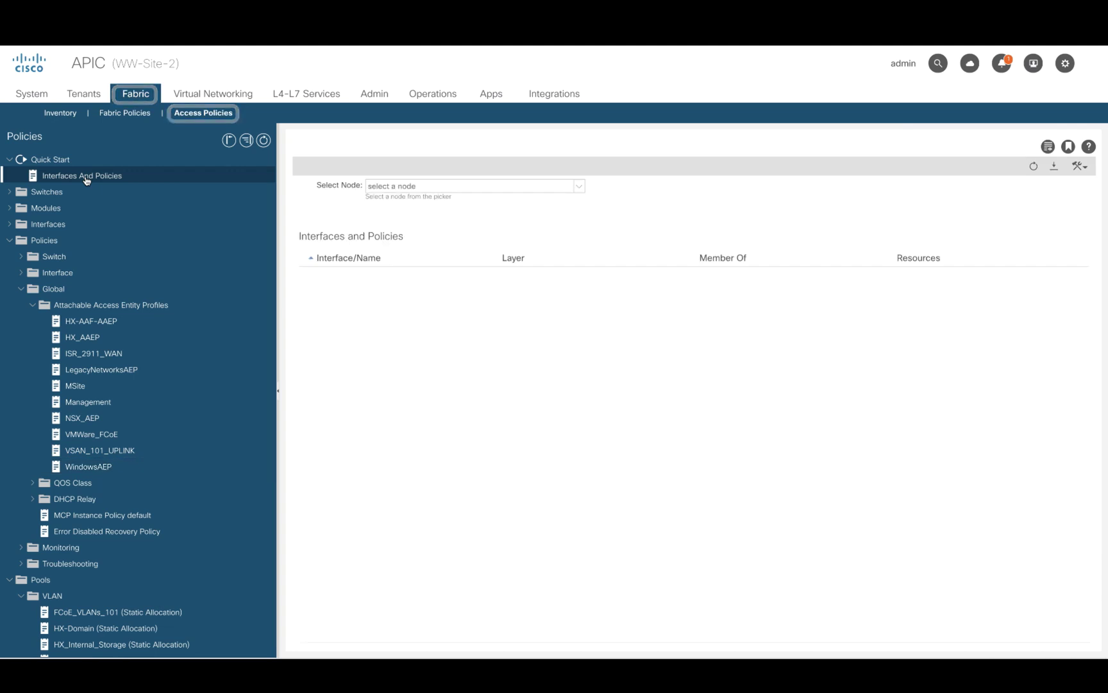
Step: List the interfaces and policies of node Leaf121 (Node-121) in Pod 1 to examine port eth1/31
left_click(584, 189)
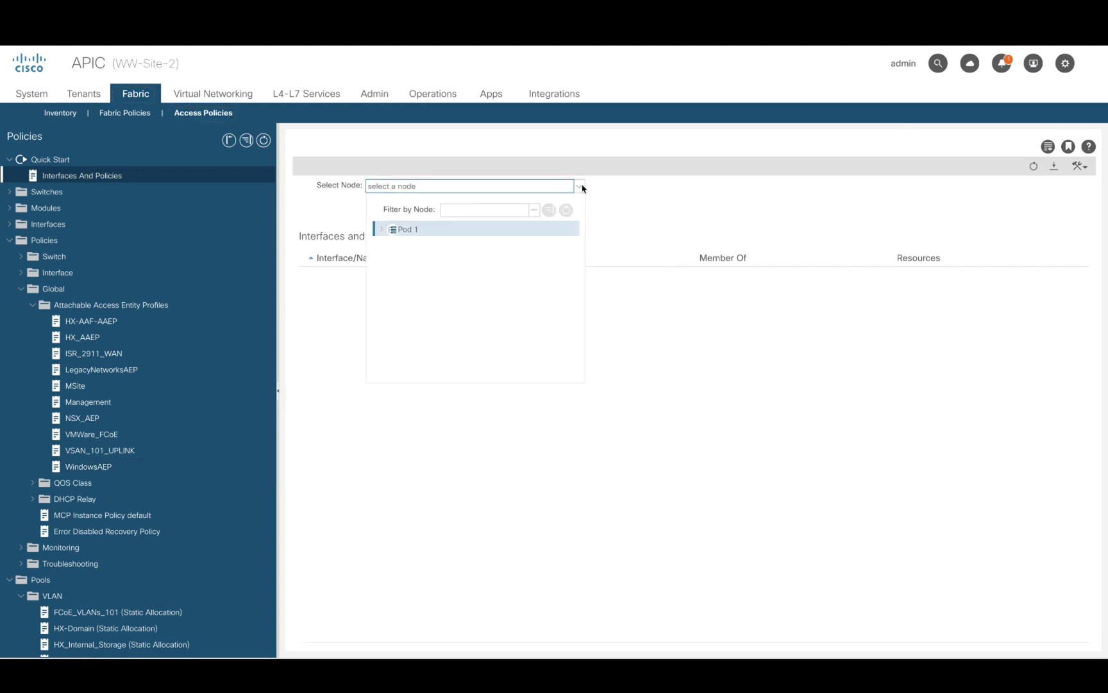
left_click(383, 230)
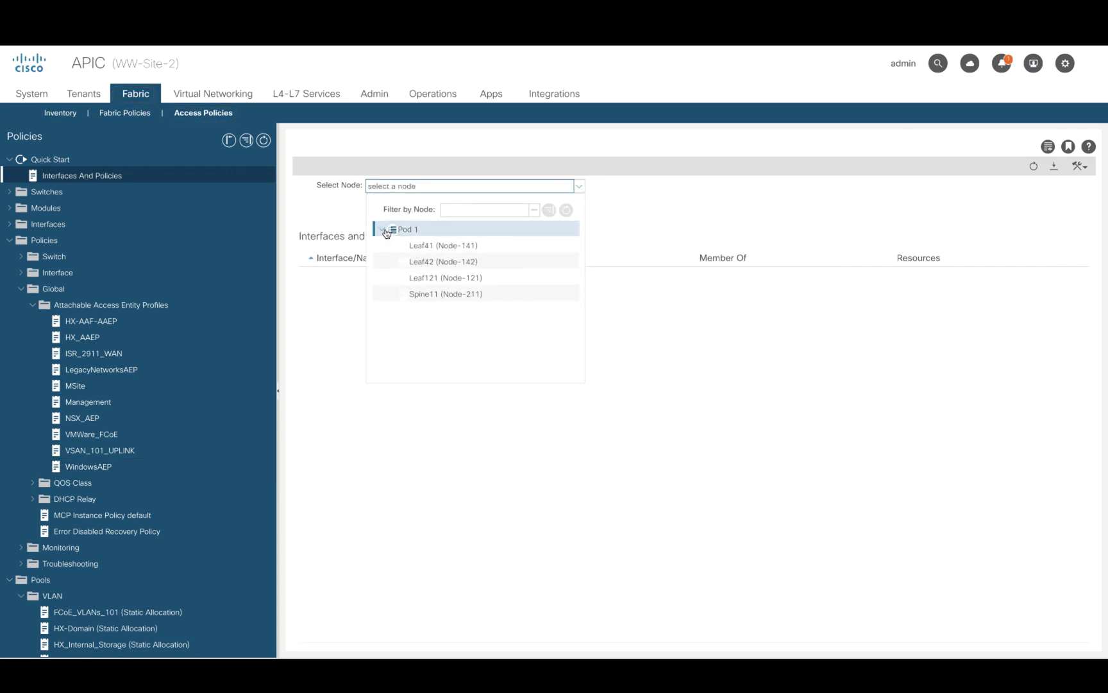
left_click(430, 281)
left_click(430, 281)
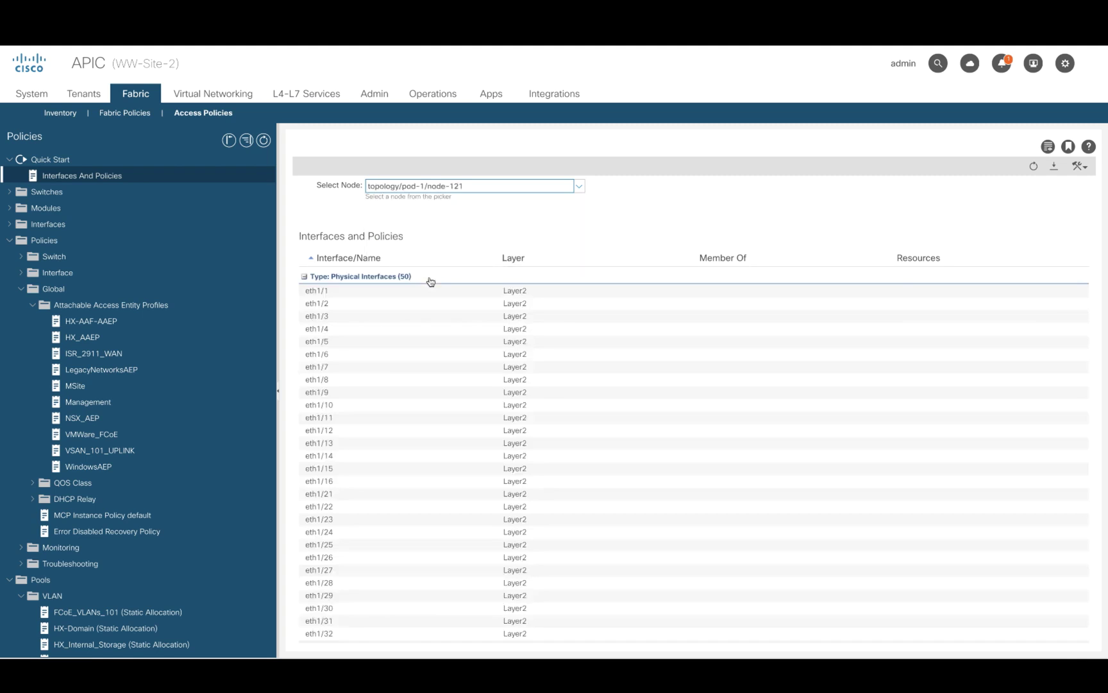
scroll(465, 462, "down", 1)
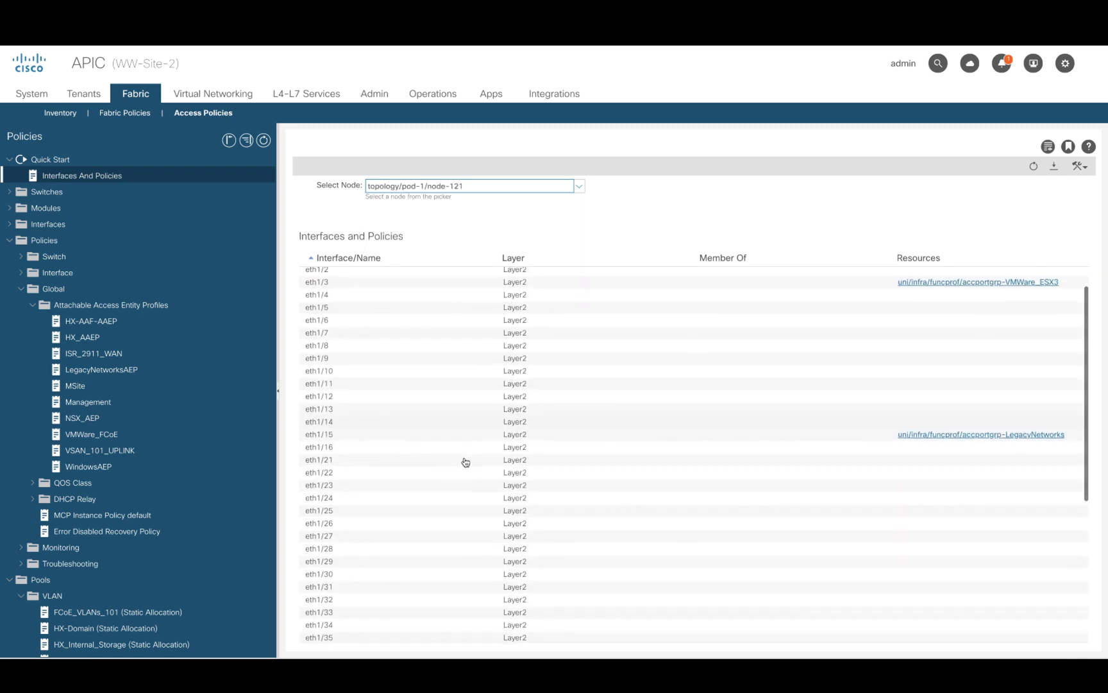
Step: Start the Configure Interface wizard from port eth1/31 and target leaf switch 121 with interface 1/31
left_click(378, 587)
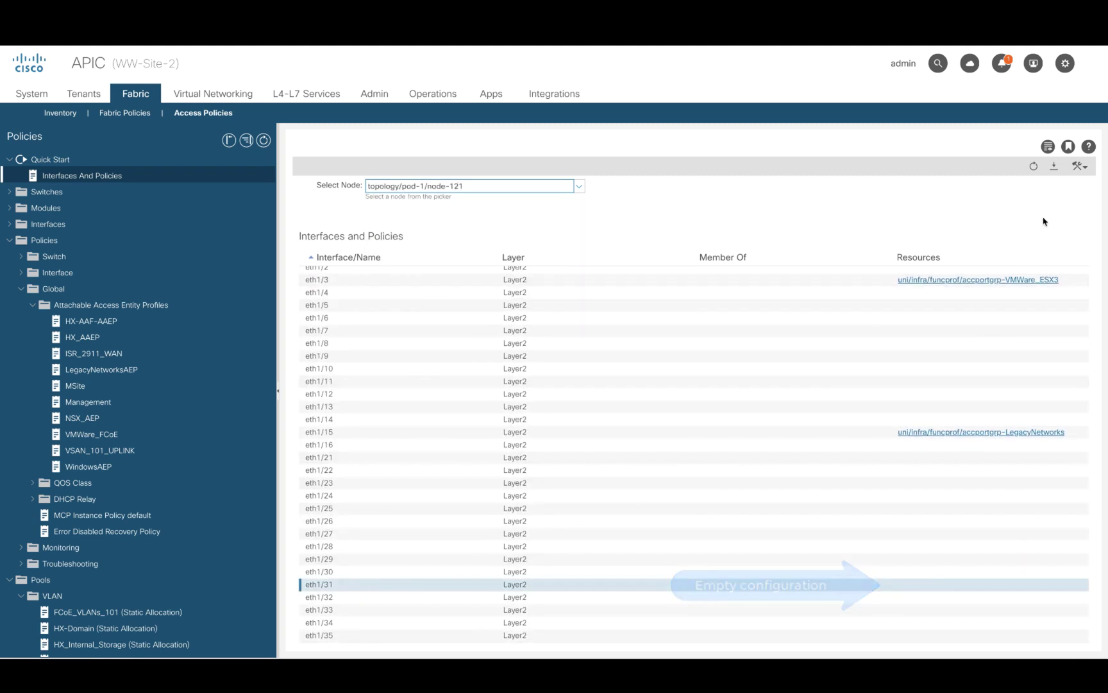
left_click(1078, 168)
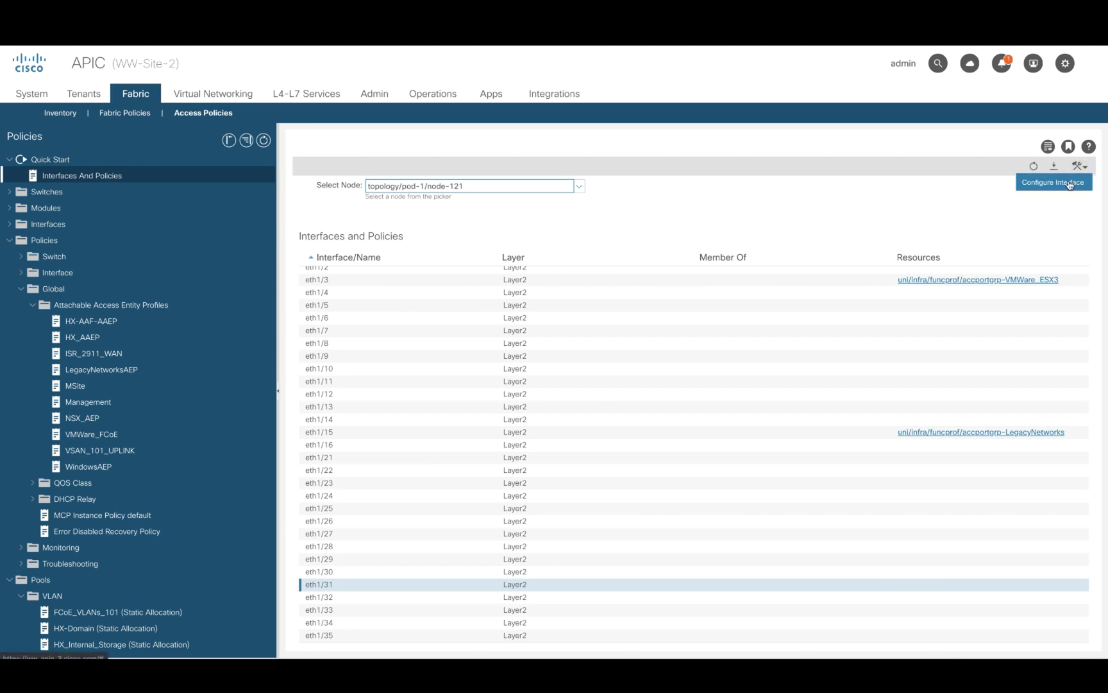
left_click(1070, 184)
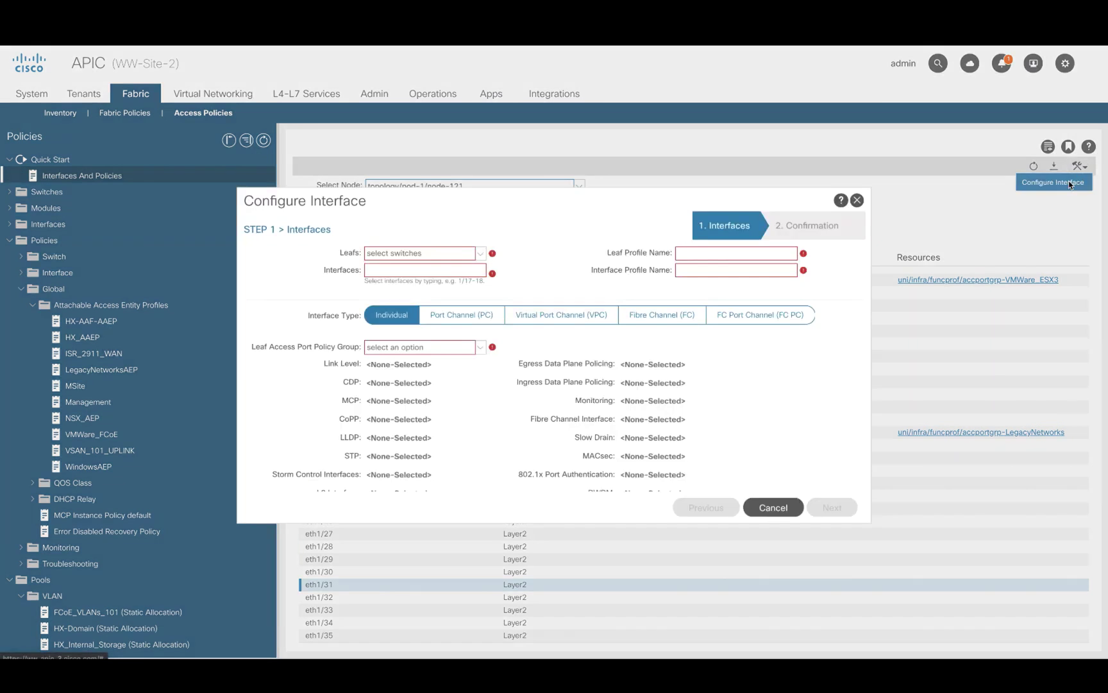
left_click(480, 255)
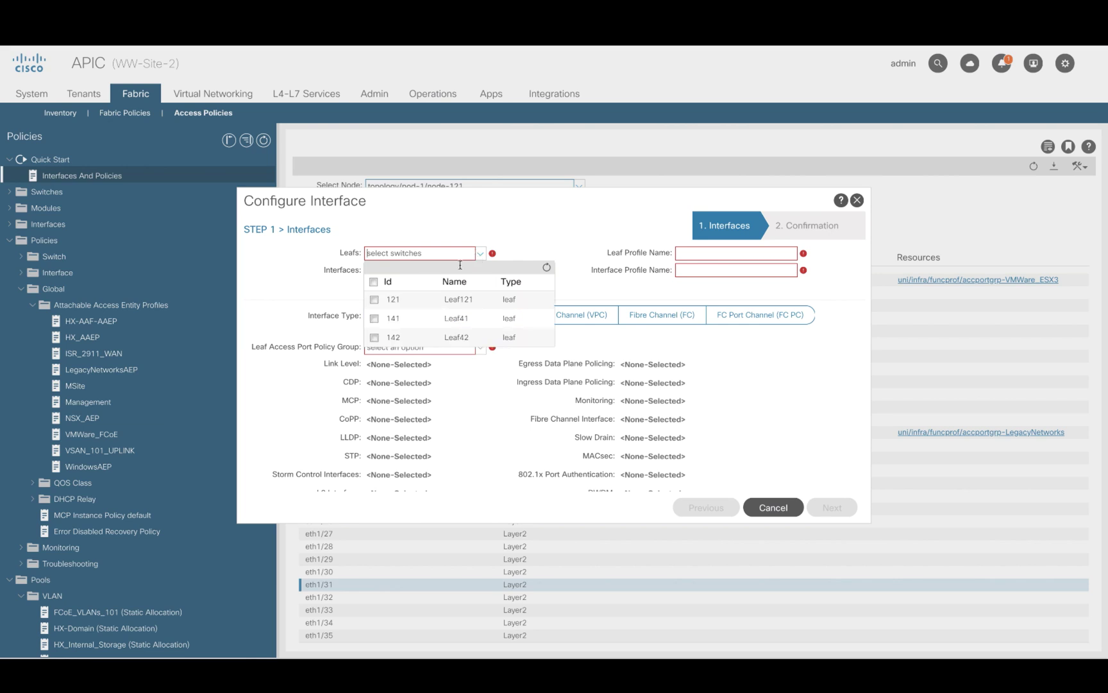
left_click(375, 299)
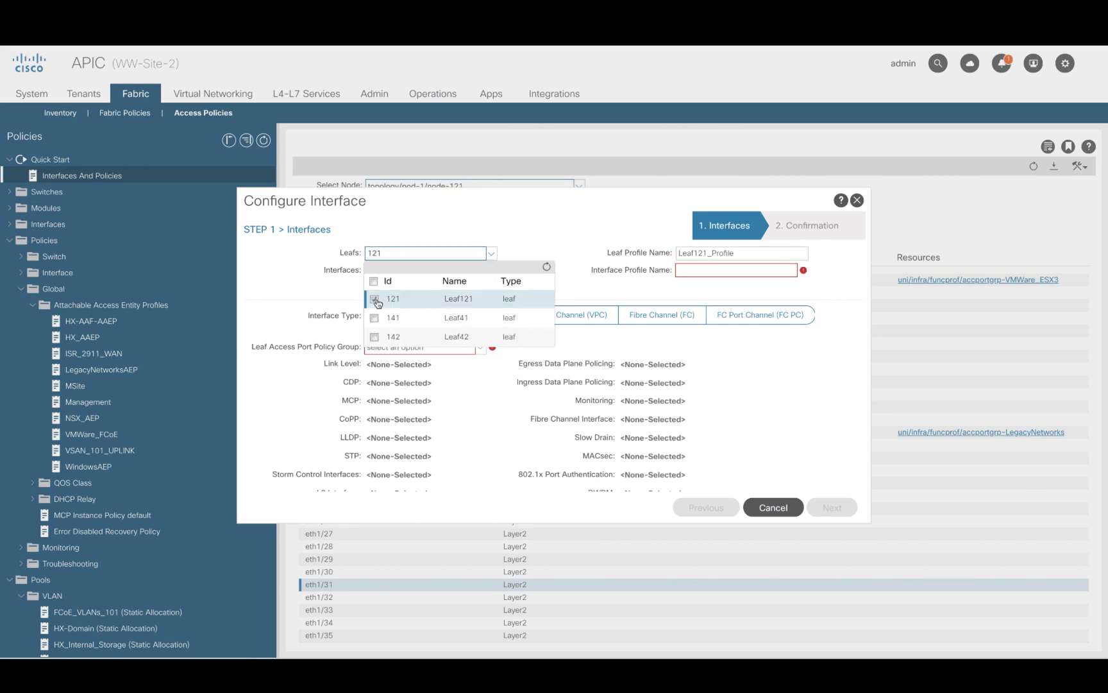
left_click(524, 236)
left_click(439, 270)
type("1/31")
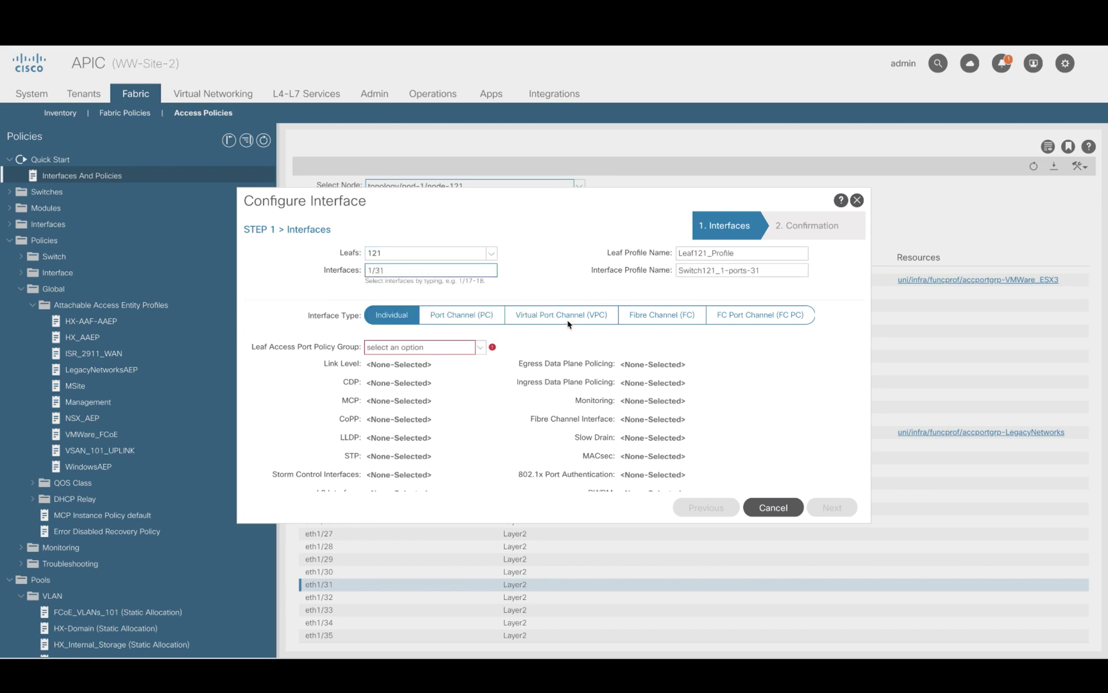
left_click(552, 288)
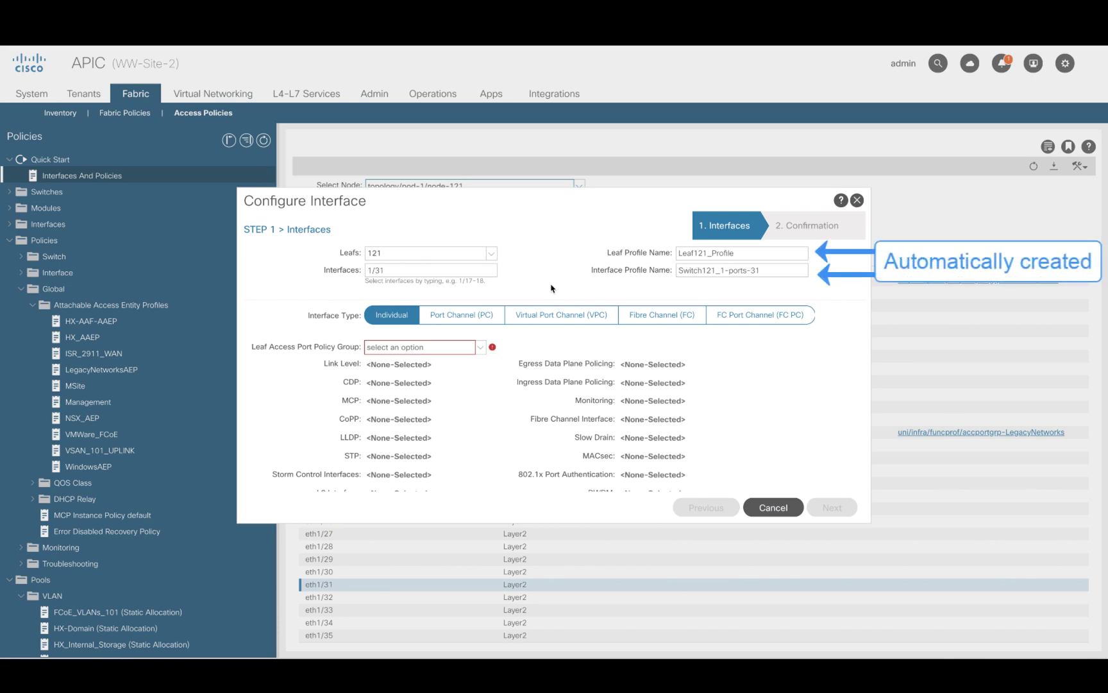
Step: Assign the WindowsPG leaf access port policy group to the interface and complete the wizard through its confirmation
left_click(480, 348)
scroll(424, 378, "down", 2)
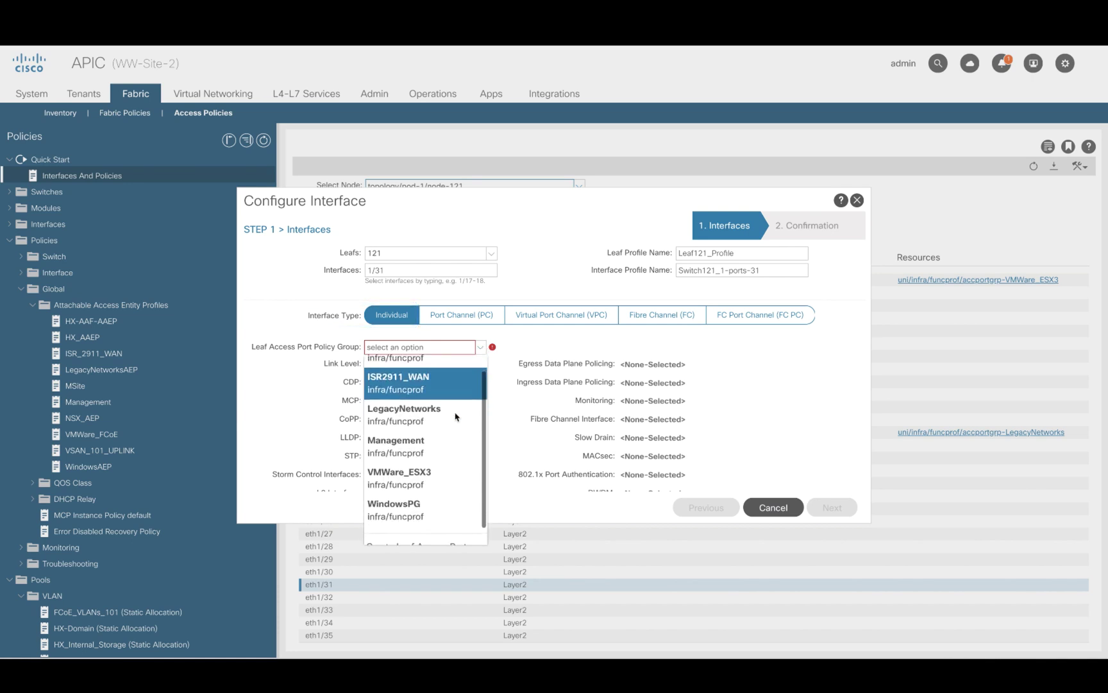
left_click(422, 498)
scroll(642, 500, "down", 1)
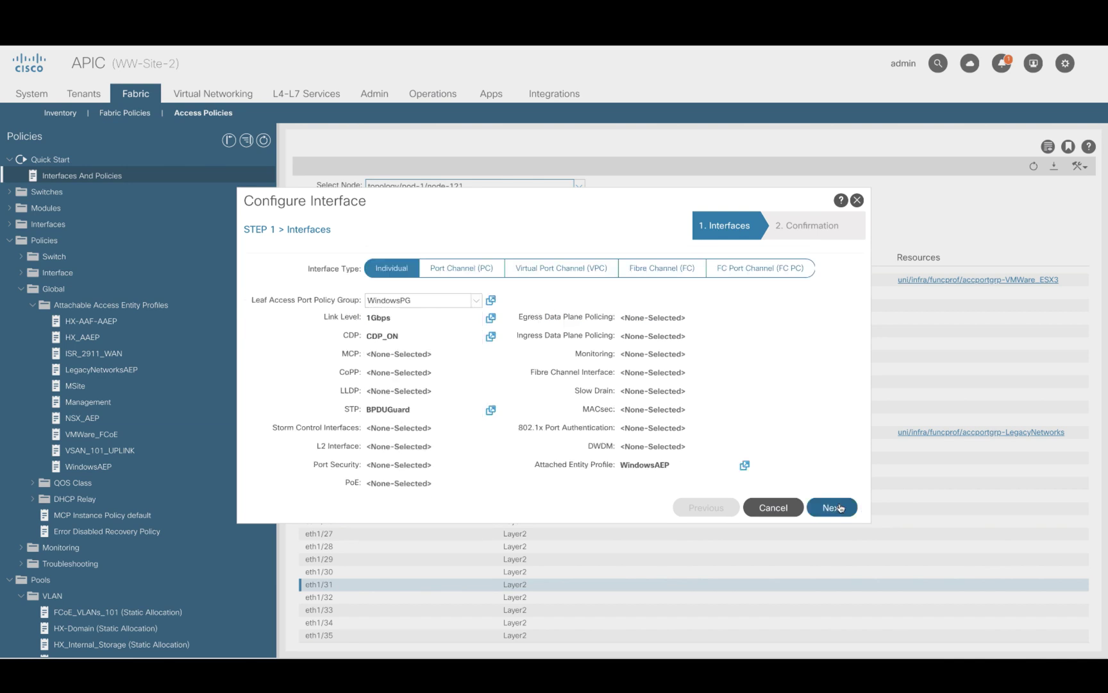
left_click(832, 507)
left_click(833, 508)
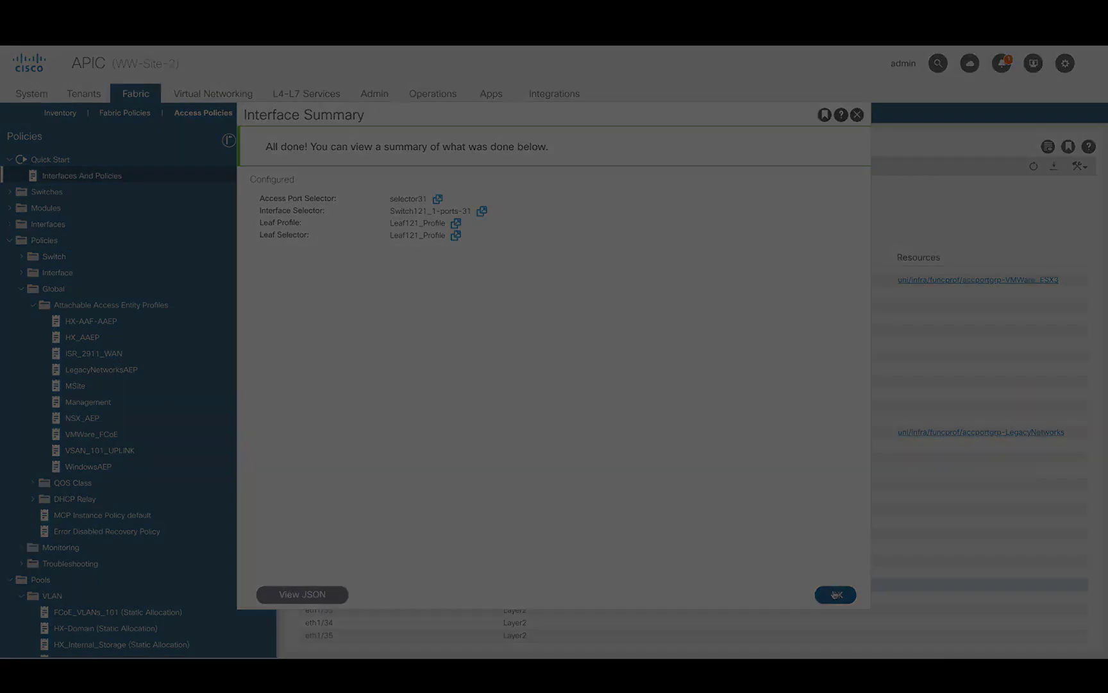